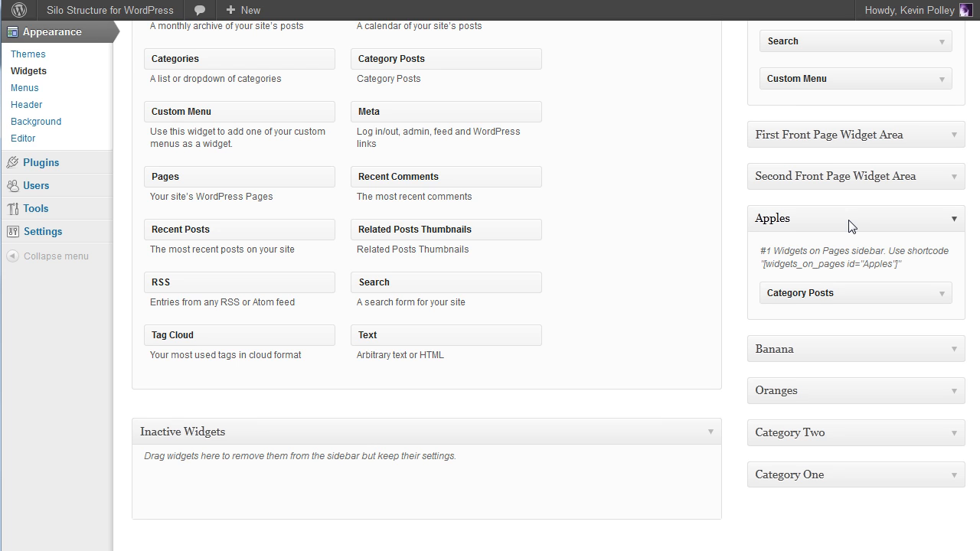
- Expand the Category Posts widget in the Apples widget area and review its settings
click(943, 298)
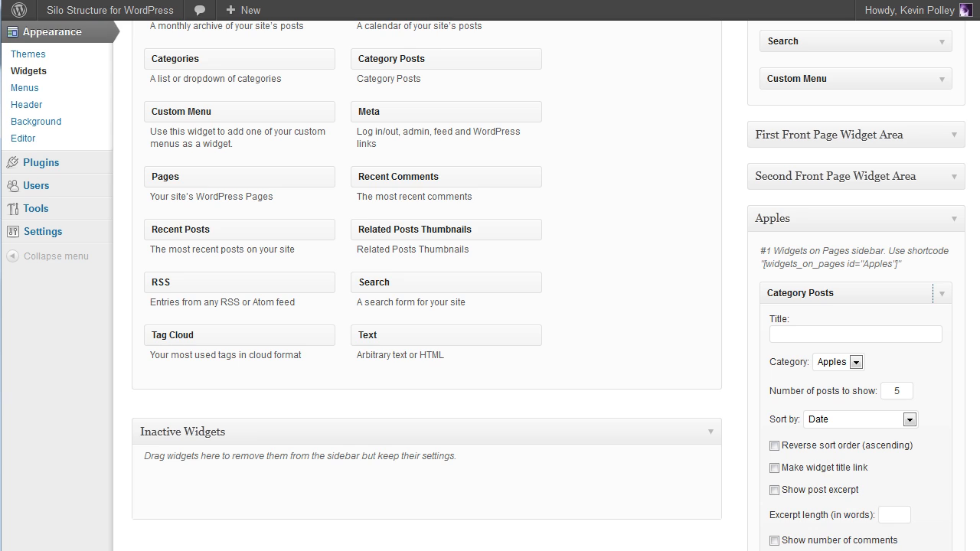
scroll(943, 298, down, 1)
scroll(943, 298, down, 4)
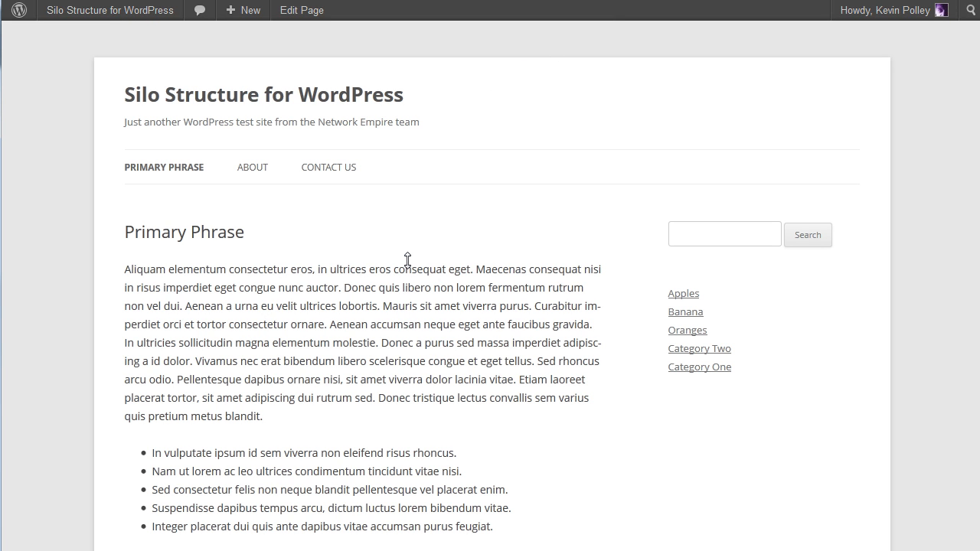
- On the live site, open the Apples page and its post "Apples that Granny Used To Grow" to examine the post list and related posts
click(683, 293)
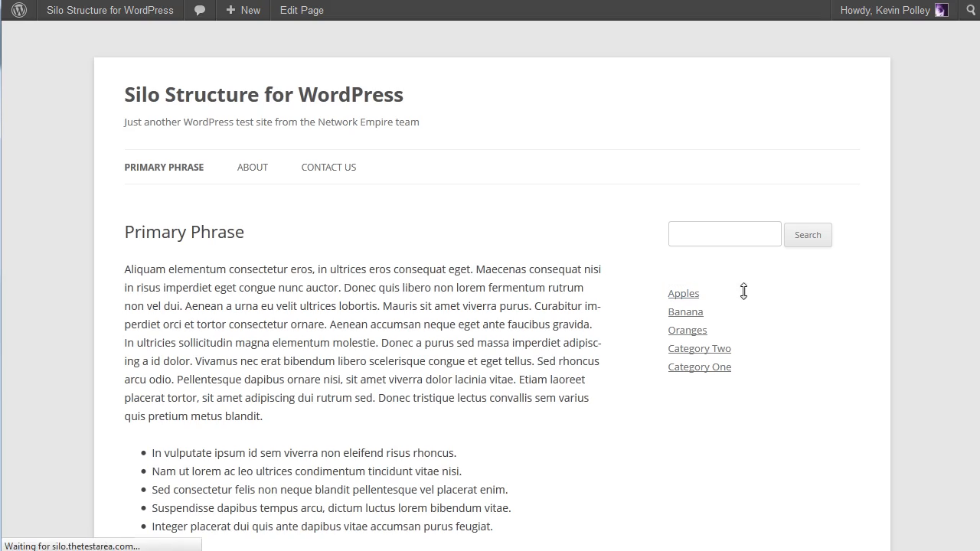
scroll(363, 291, down, 8)
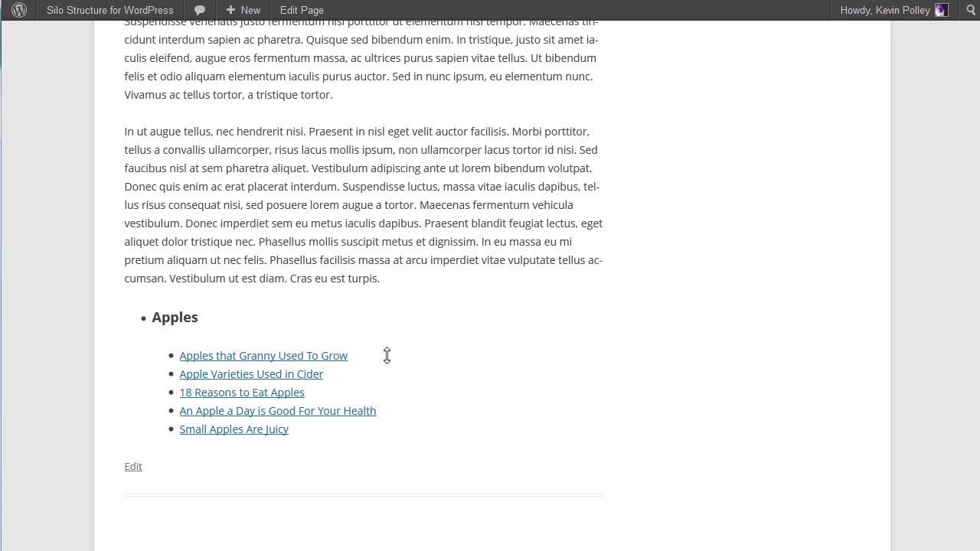
click(243, 354)
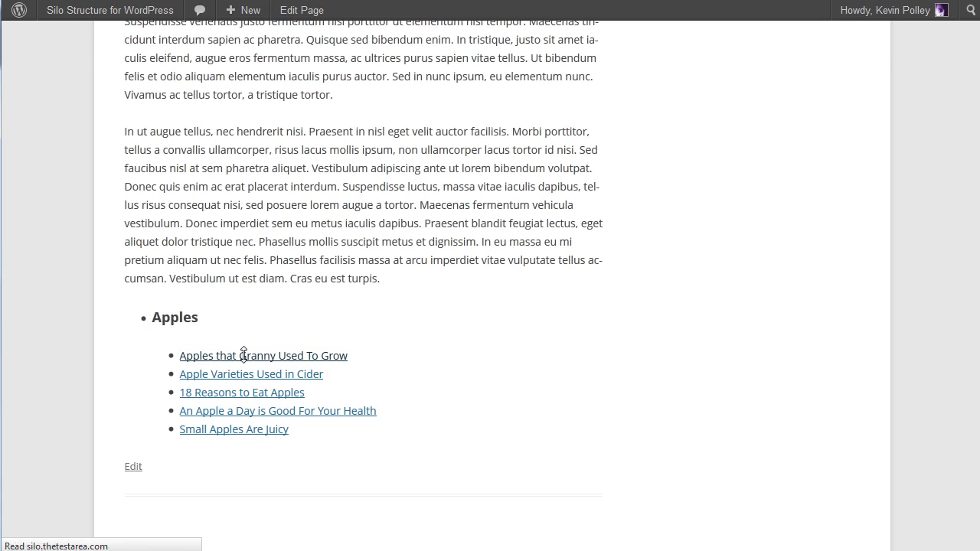
scroll(370, 350, down, 2)
scroll(370, 350, down, 10)
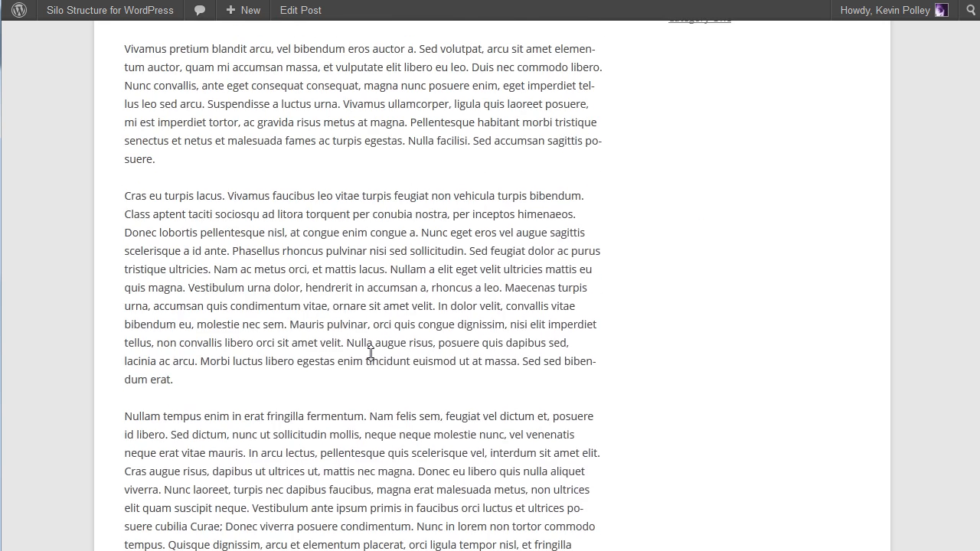
scroll(367, 353, down, 1)
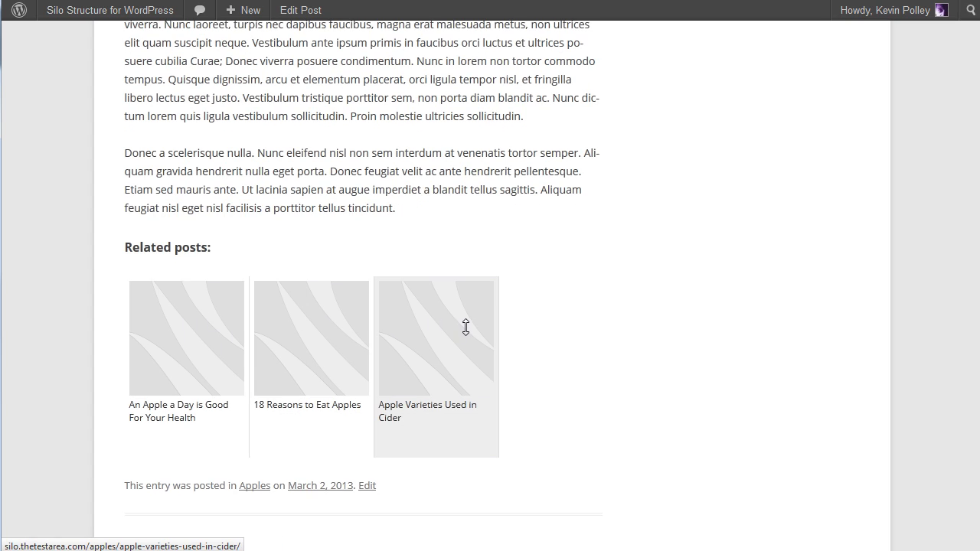
scroll(490, 269, up, 5)
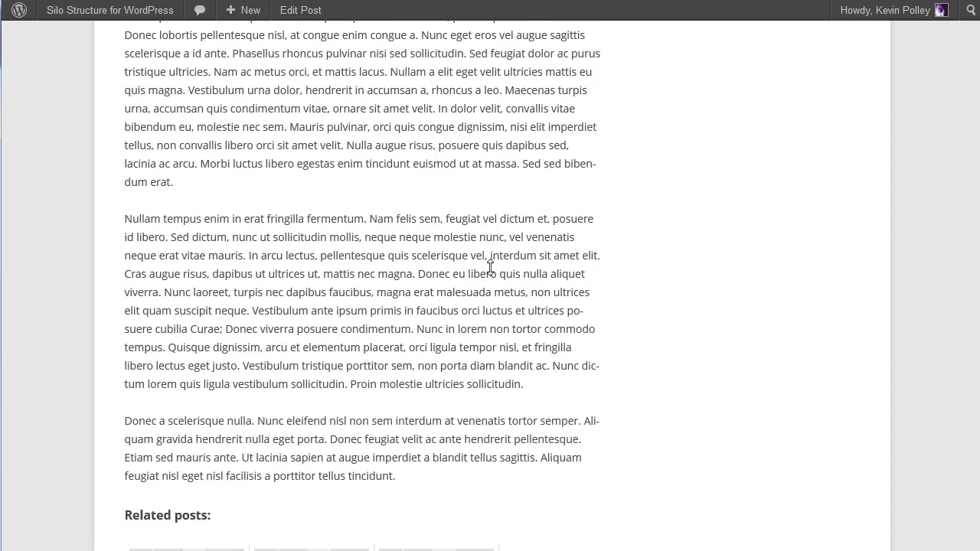
scroll(490, 267, up, 8)
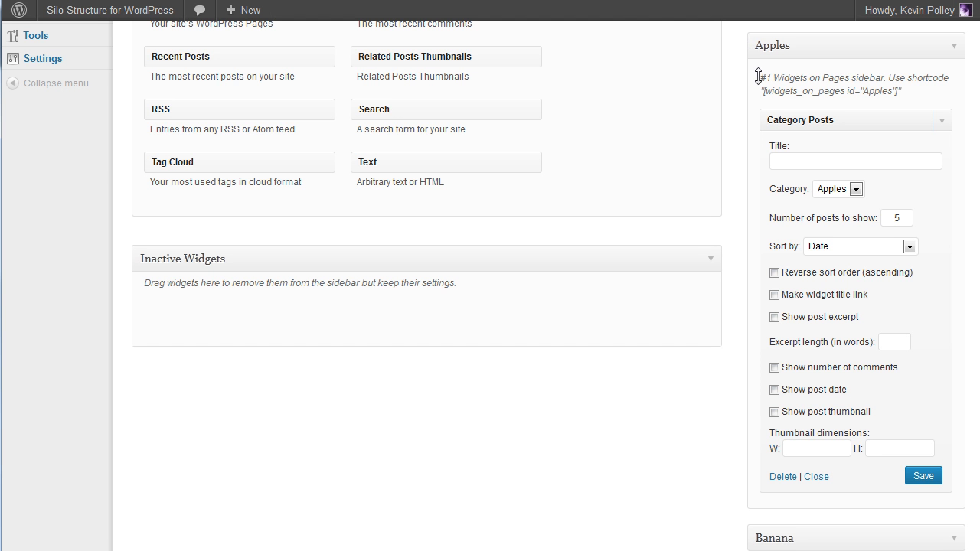
- Return to the widget settings and inspect which categories the Apples area's Category Posts widget offers
drag(755, 73, 877, 411)
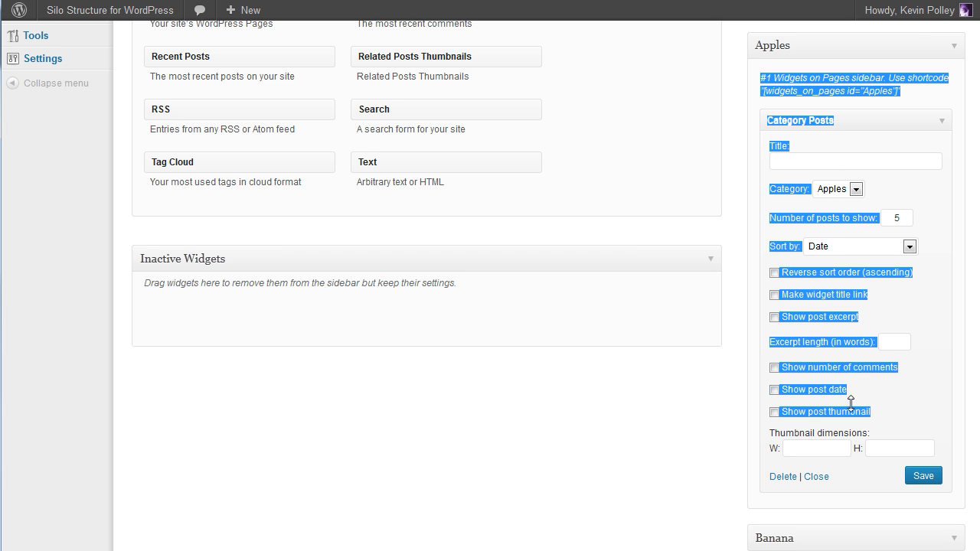
click(729, 364)
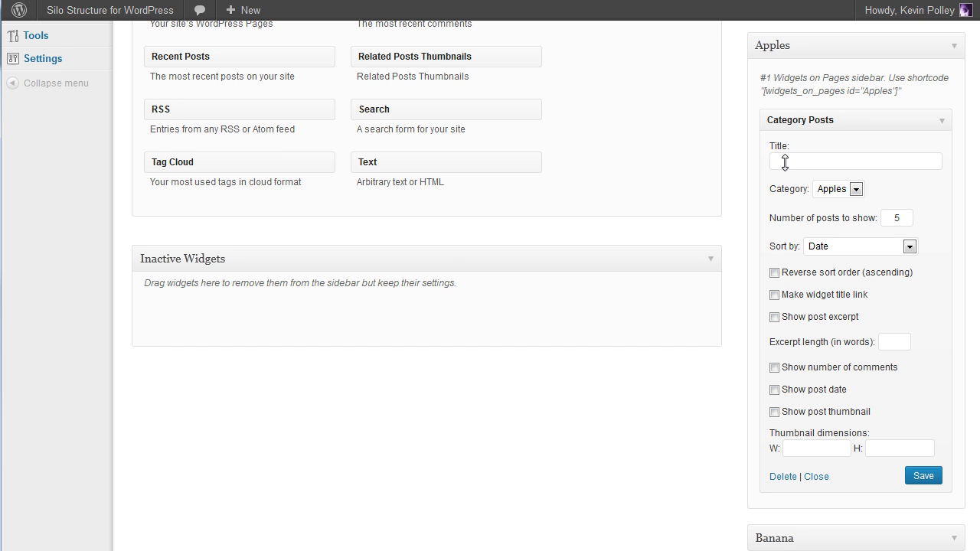
click(857, 190)
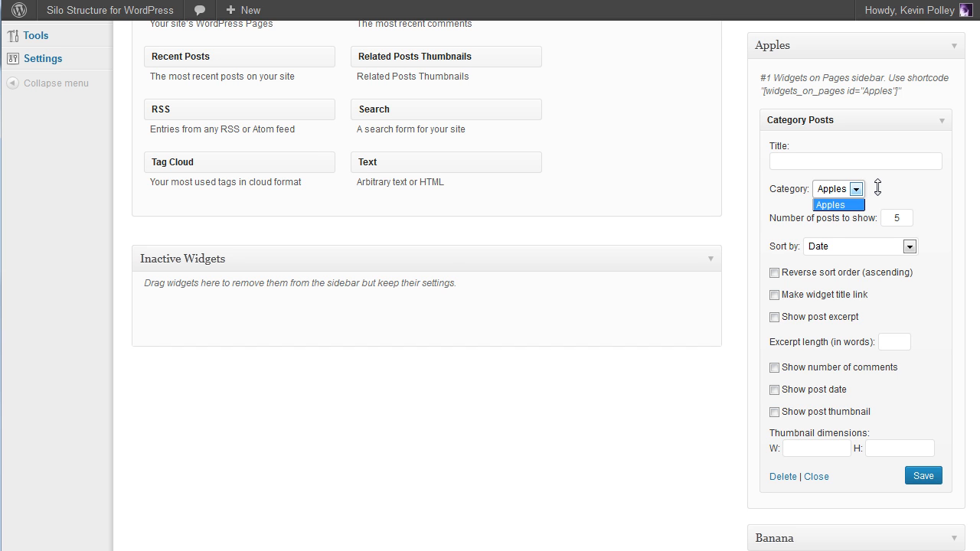
click(877, 187)
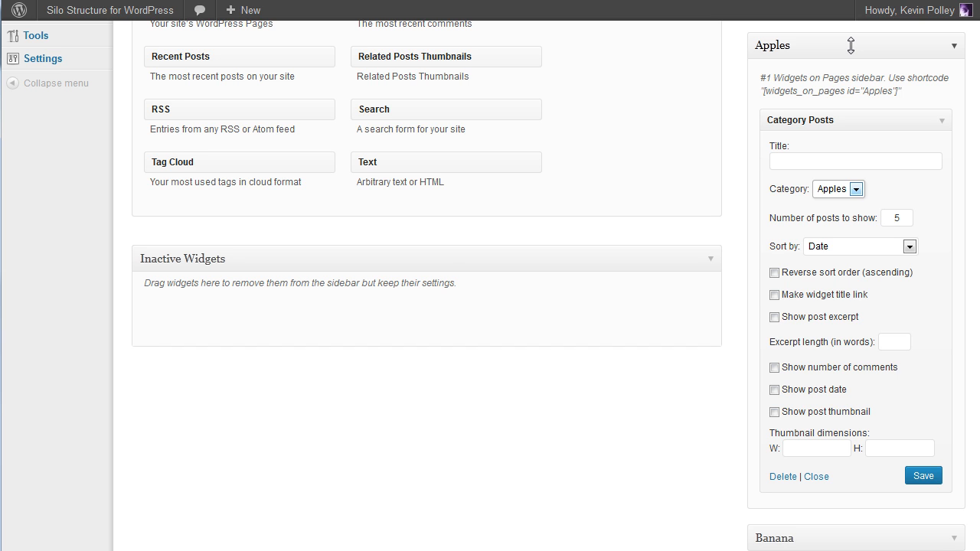
click(854, 189)
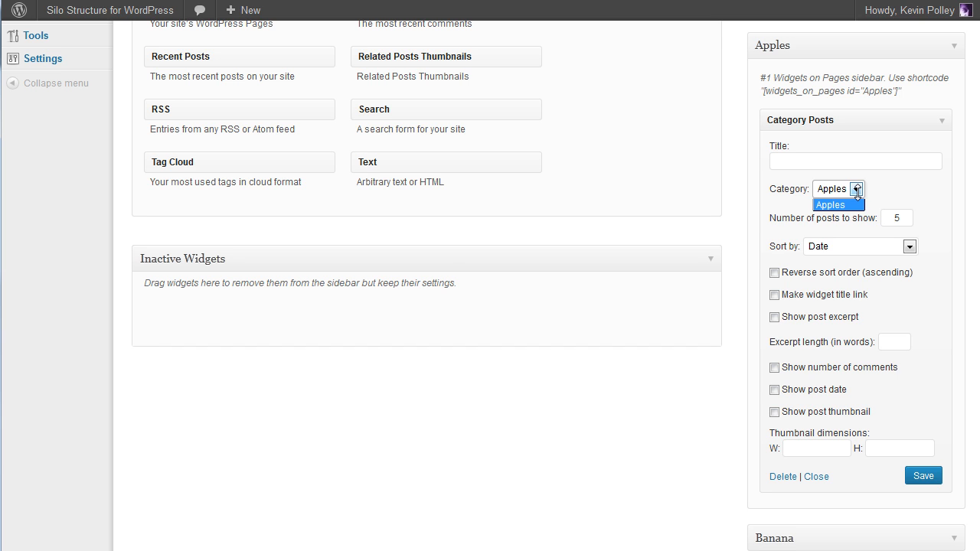
click(855, 189)
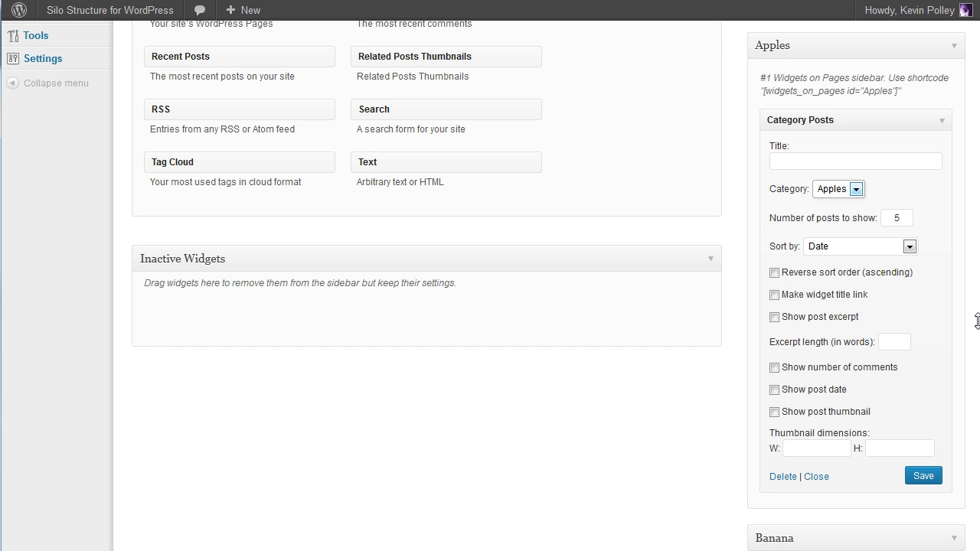
- Expand the Banana widget area and check the category choices of its Category Posts widget
scroll(955, 321, down, 3)
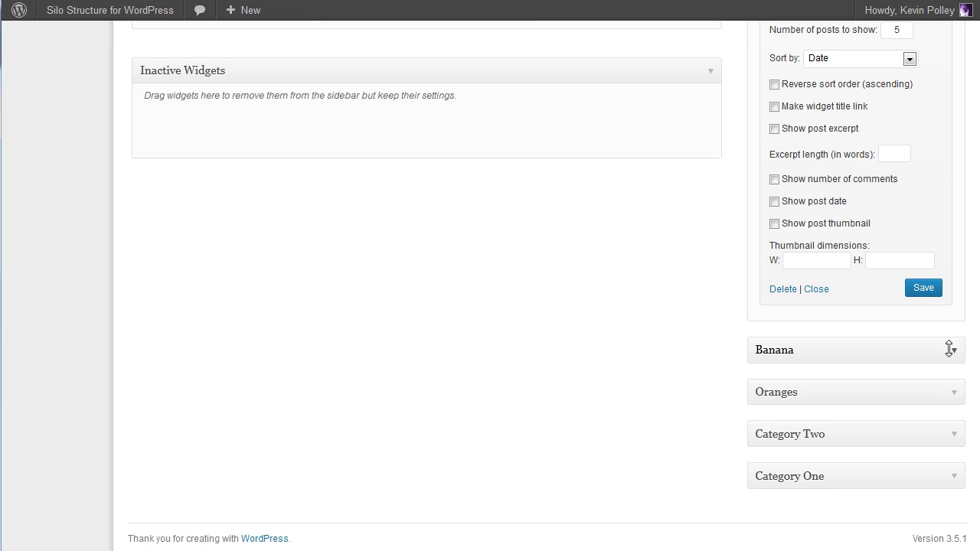
click(954, 349)
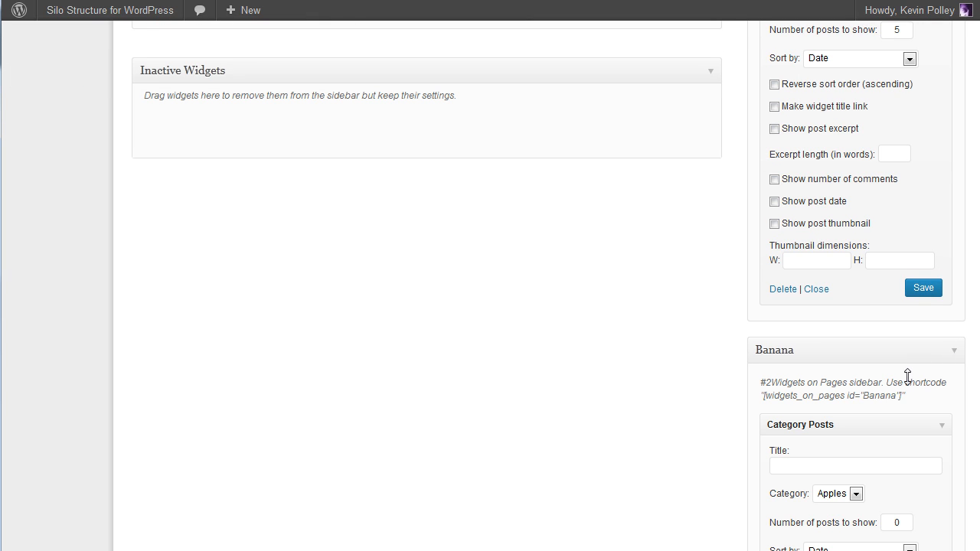
click(856, 492)
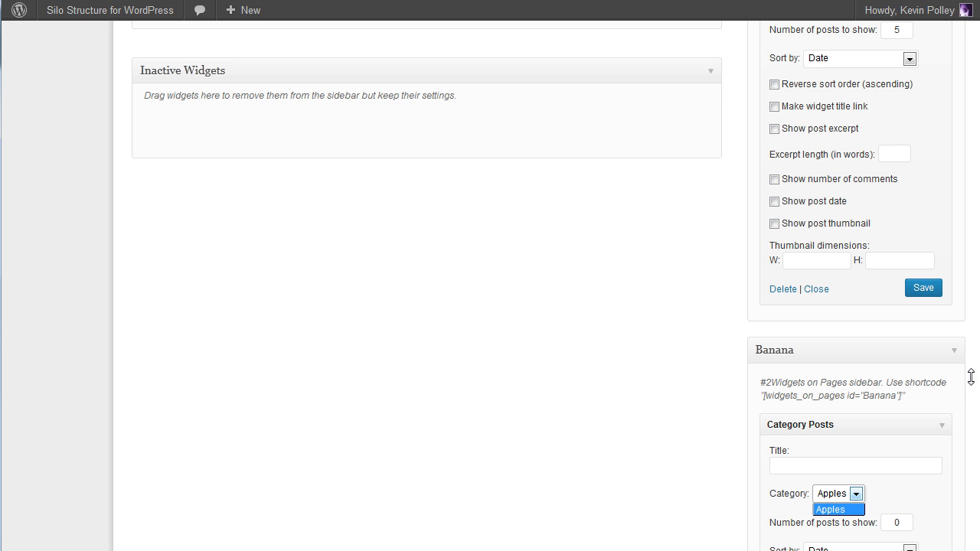
key(Escape)
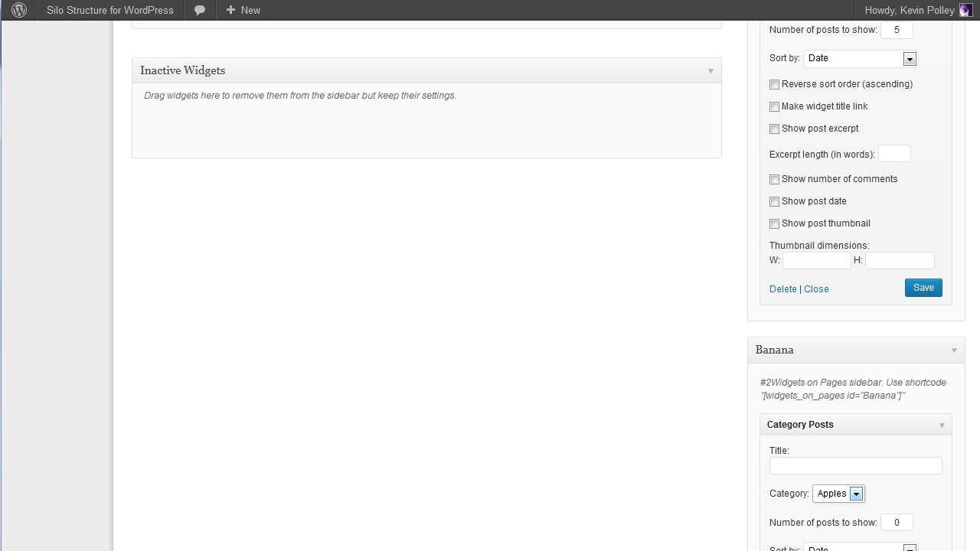
- Recheck the category choices of the Category Posts widget in the Apples area
scroll(427, 306, up, 5)
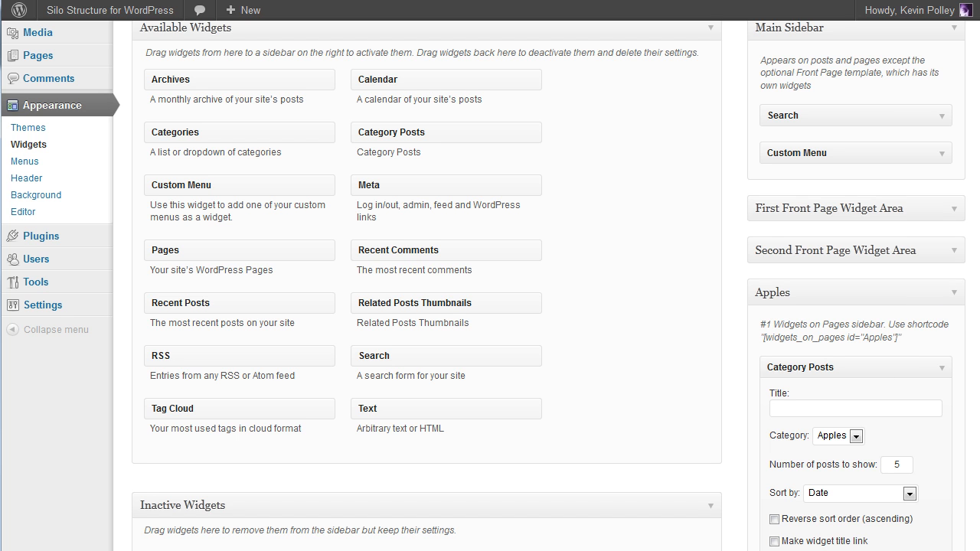
scroll(490, 307, down, 4)
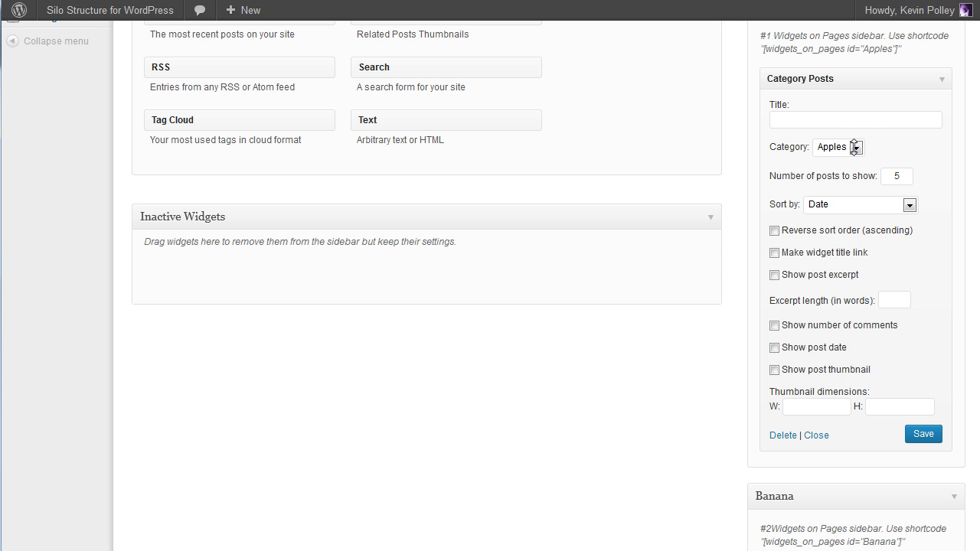
click(854, 147)
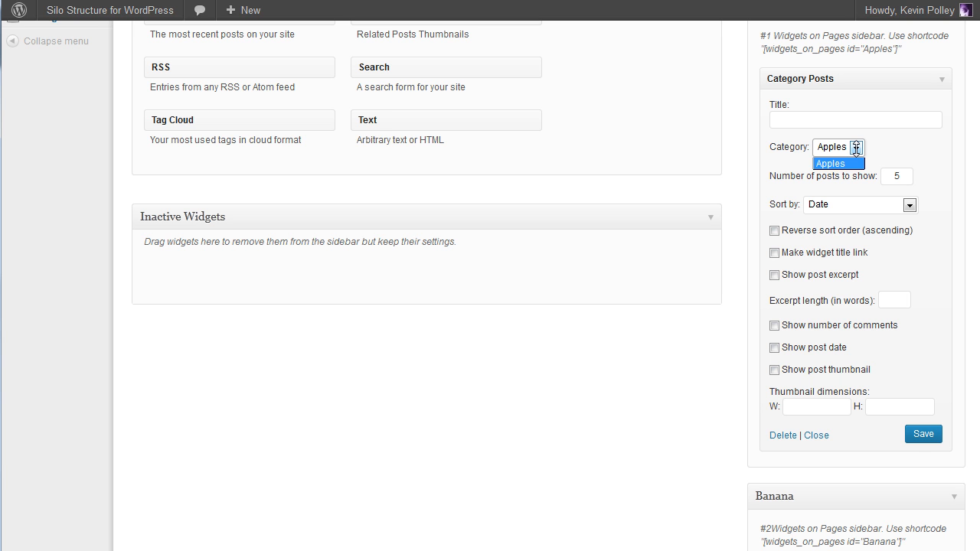
click(855, 147)
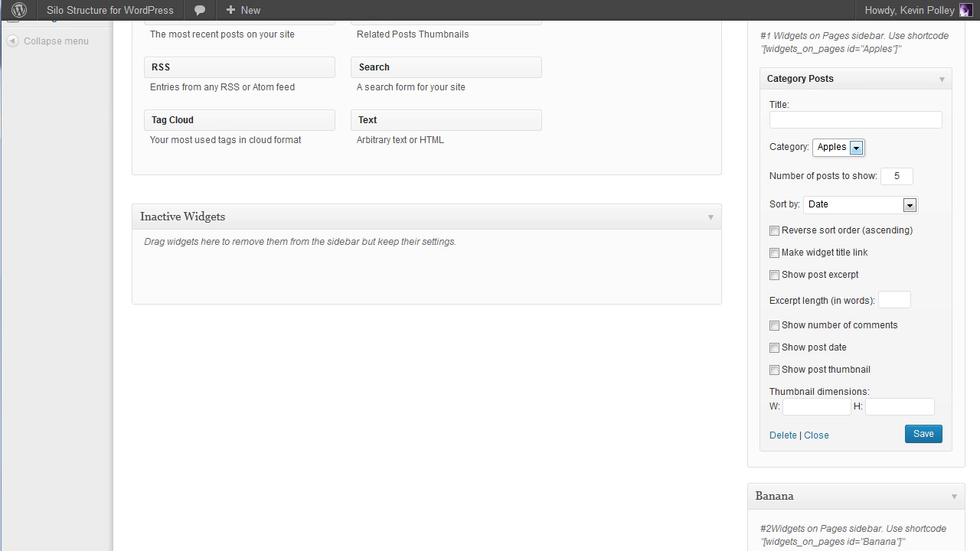
- Create a post titled "A nice bunch of bananas" with the copied body text and publish it in the Banana category
scroll(426, 275, up, 5)
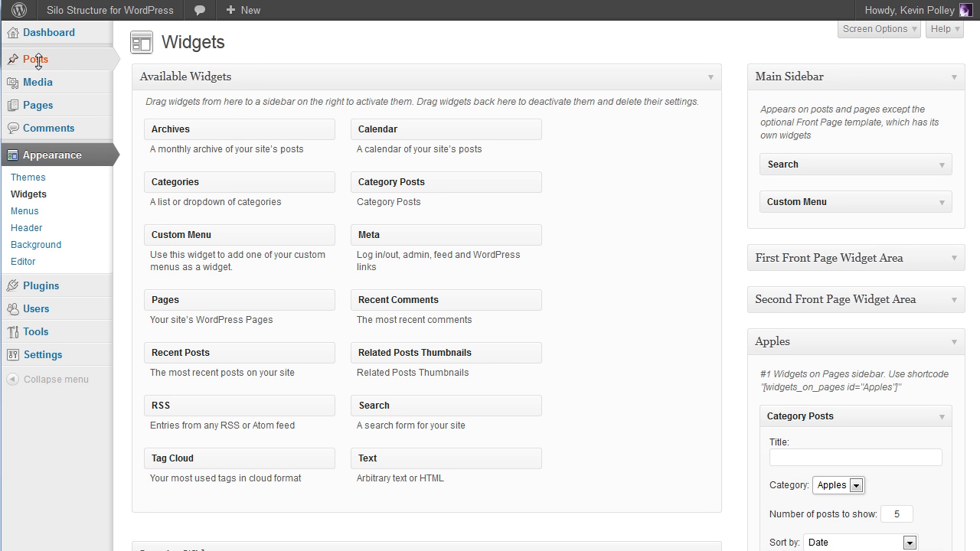
mouse_move(38, 61)
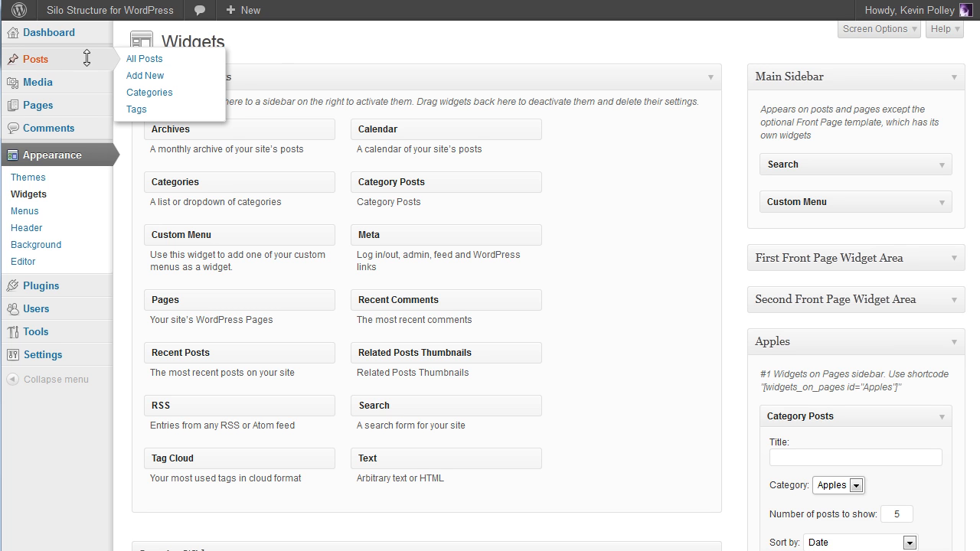
click(153, 75)
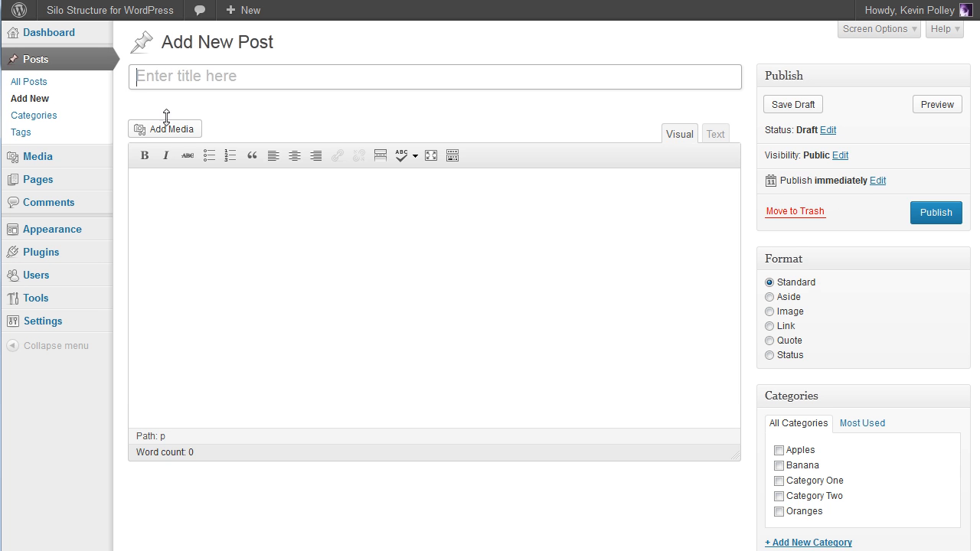
text(A nice bunch of bananas)
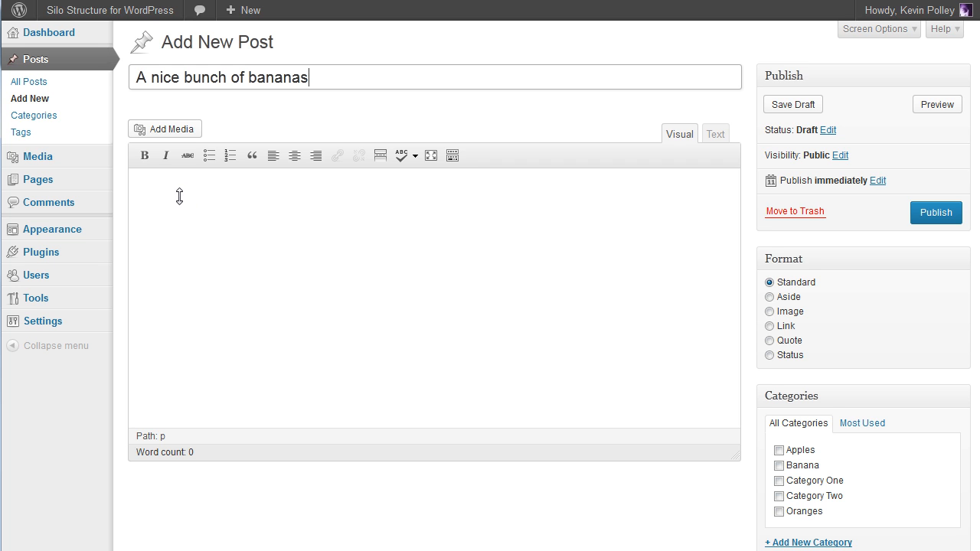
click(173, 199)
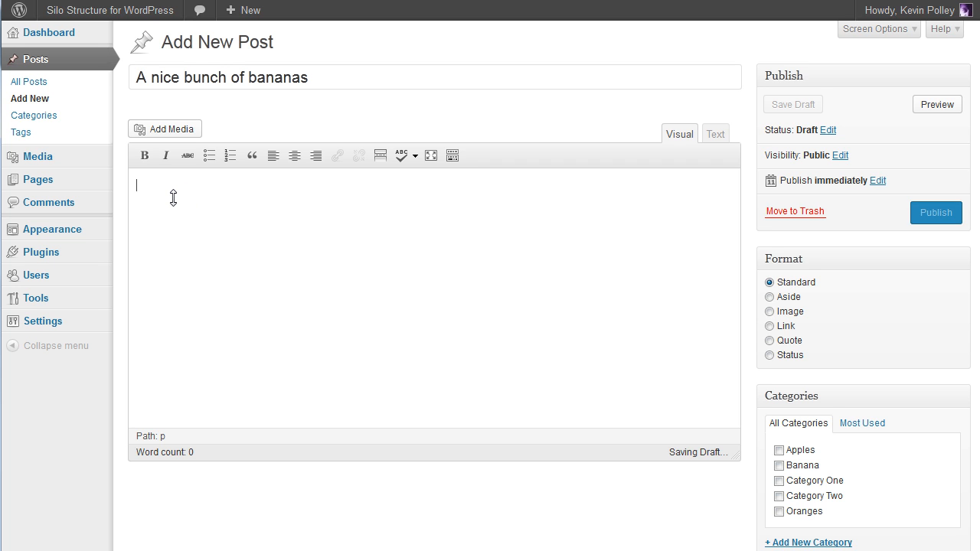
key(ctrl+v)
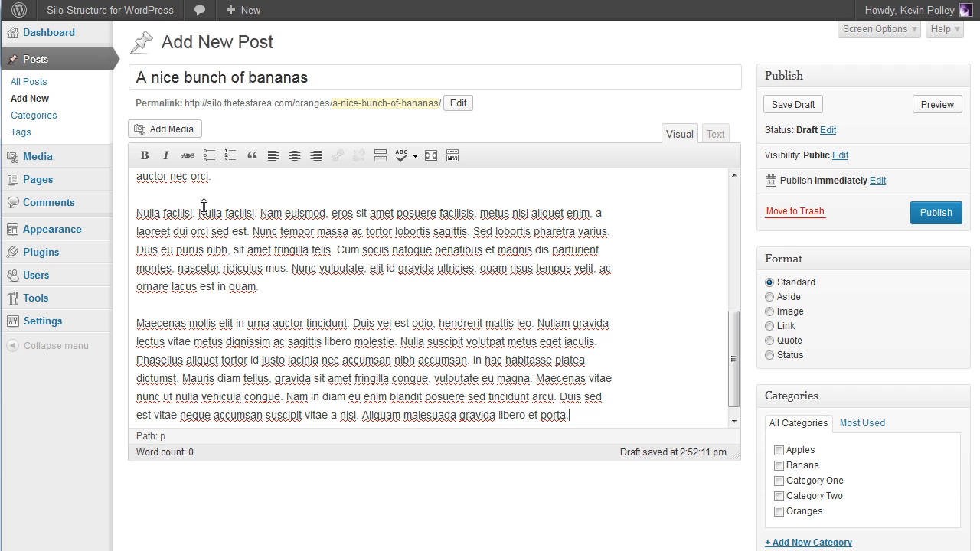
click(778, 465)
click(942, 211)
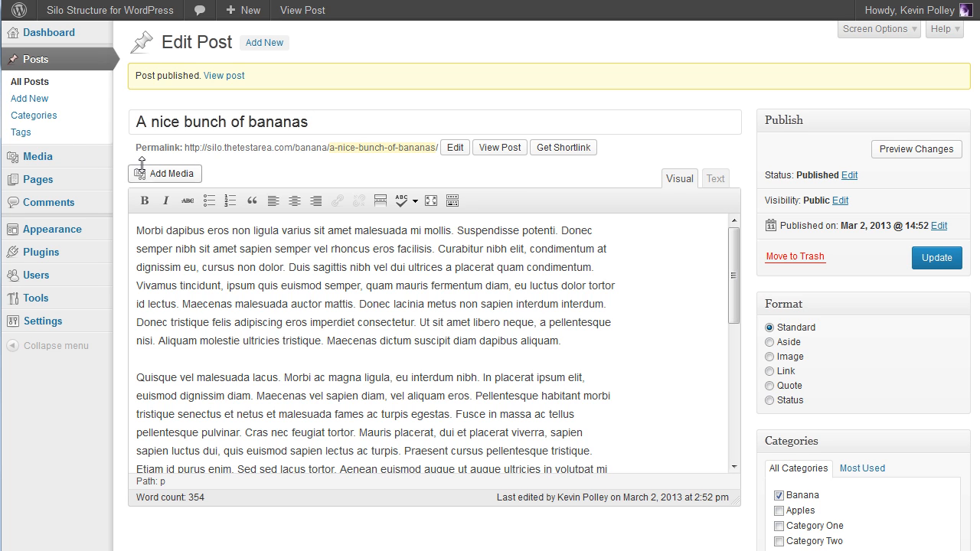
- Go back to the Widgets page and open the Category Posts widget settings in the Banana area
mouse_move(65, 148)
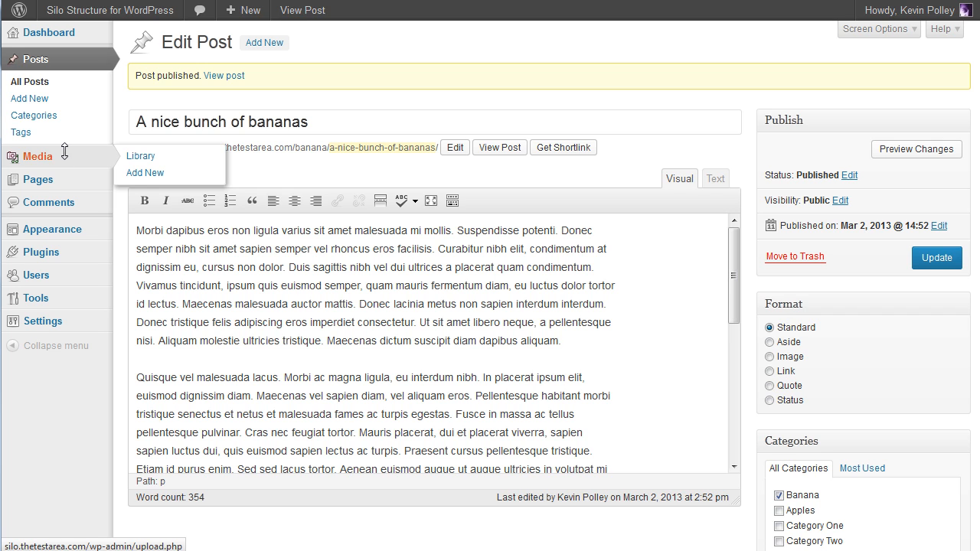
mouse_move(61, 230)
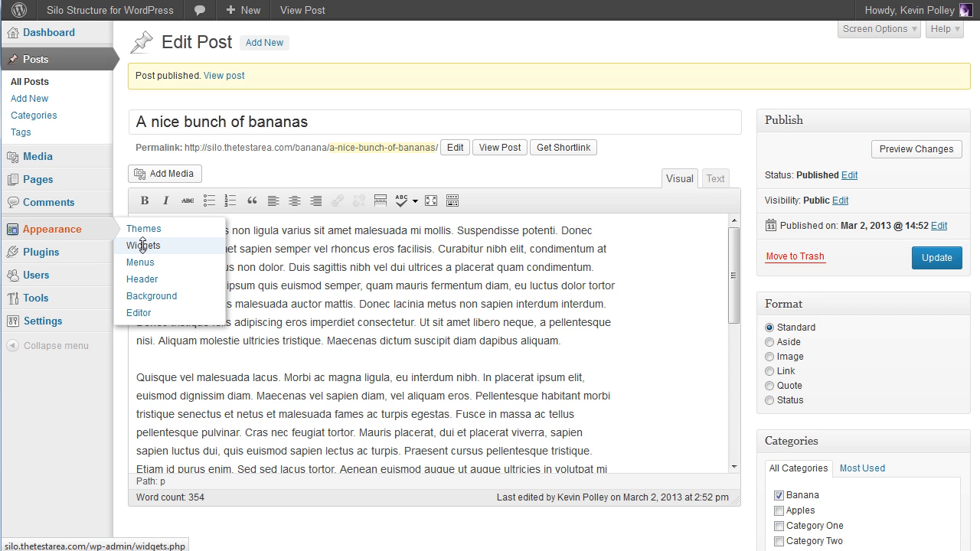
click(143, 245)
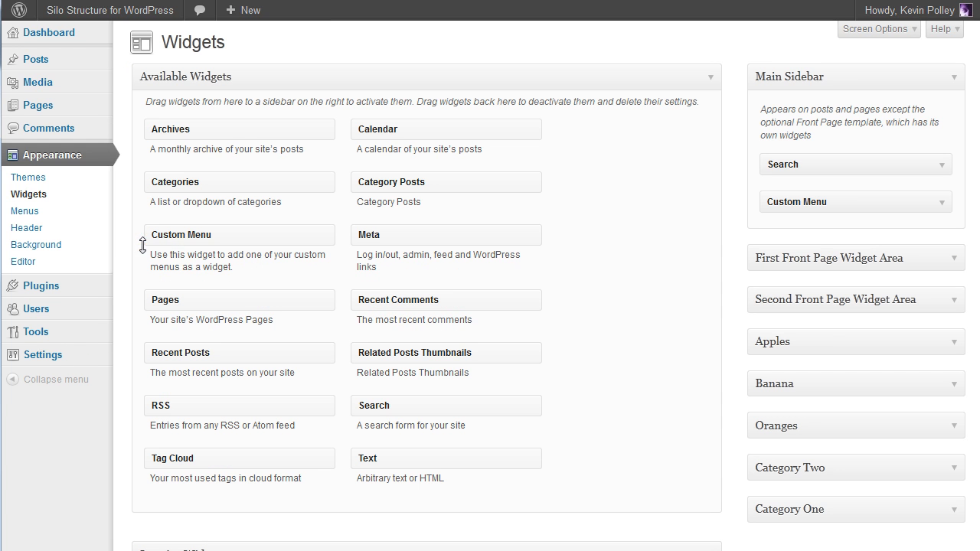
click(954, 382)
scroll(970, 387, down, 3)
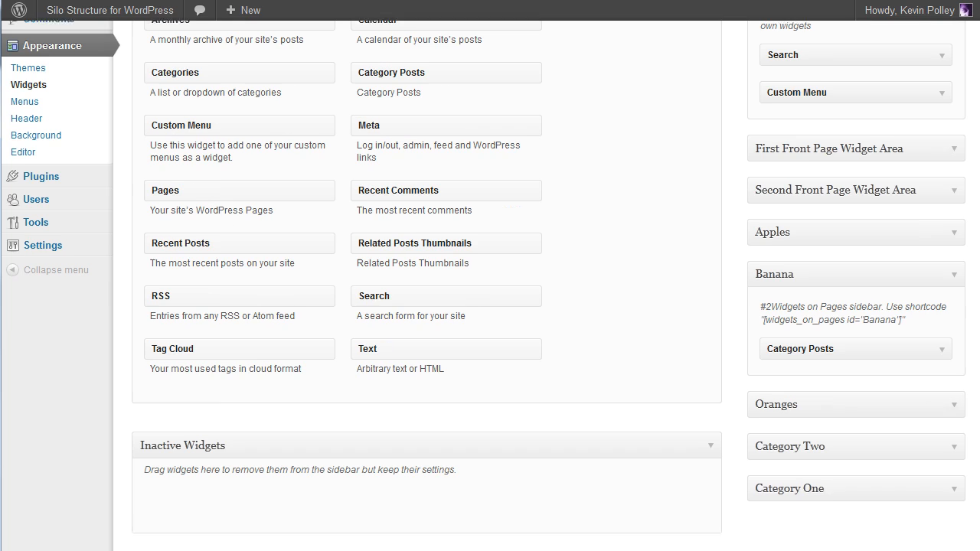
click(939, 344)
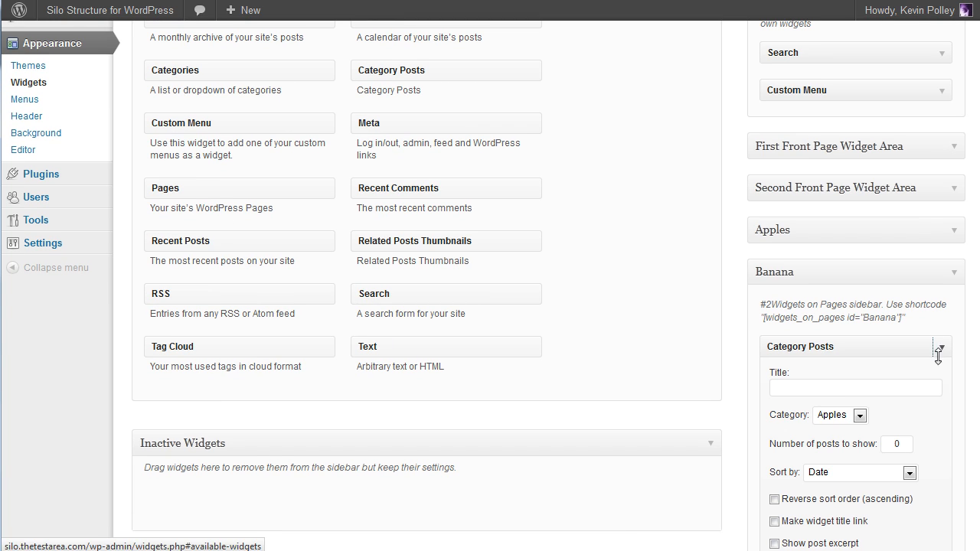
- Set the Banana area's Category Posts widget to the Banana category with 5 posts sorted by date, and save it
click(859, 414)
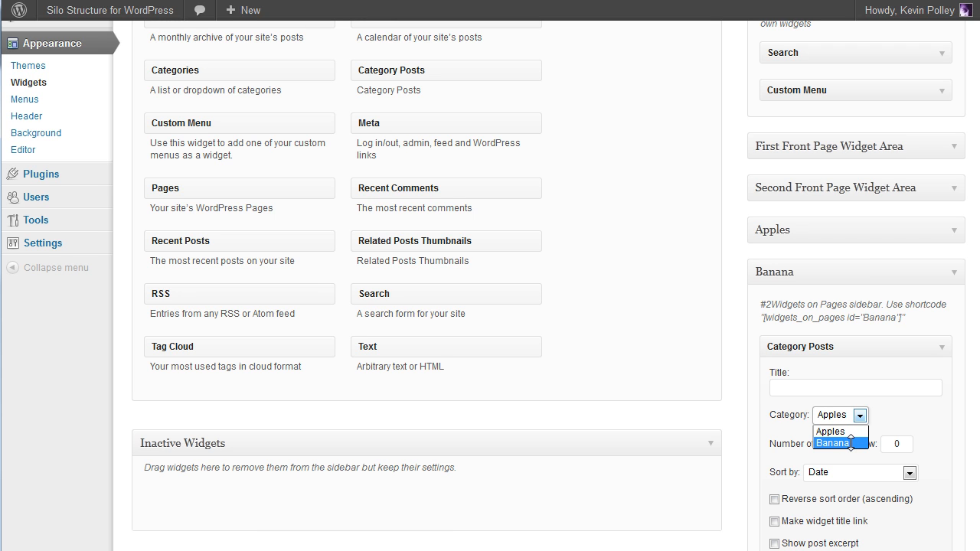
click(852, 444)
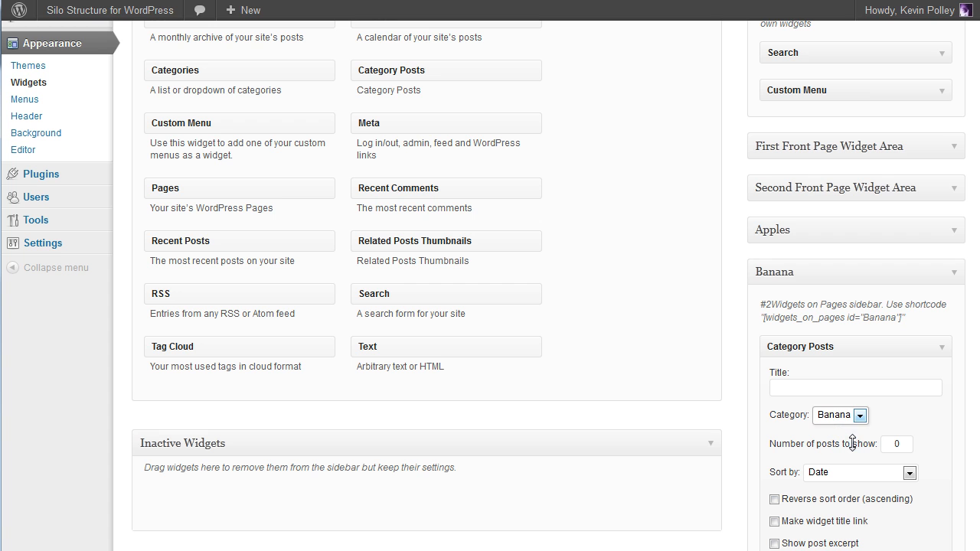
scroll(484, 285, down, 3)
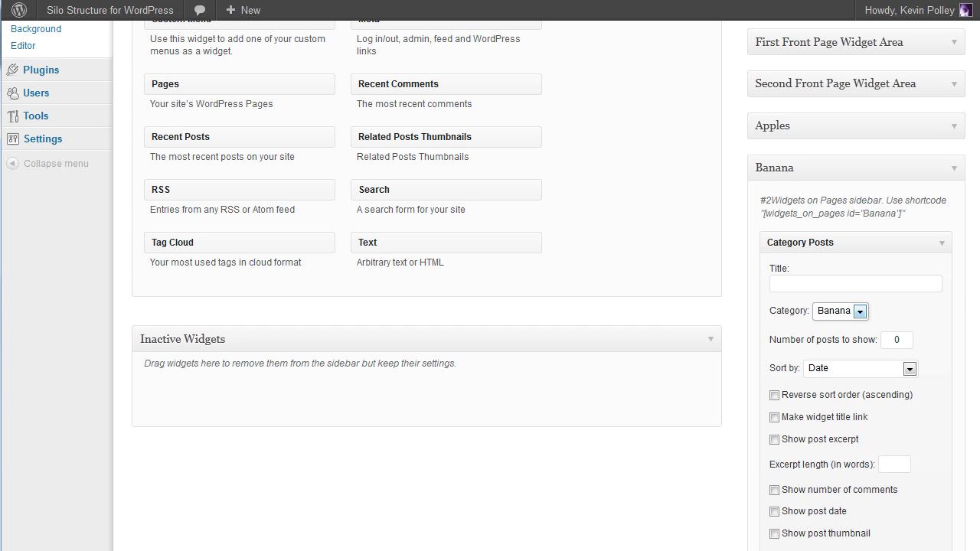
drag(900, 342, 888, 345)
text(5)
click(909, 369)
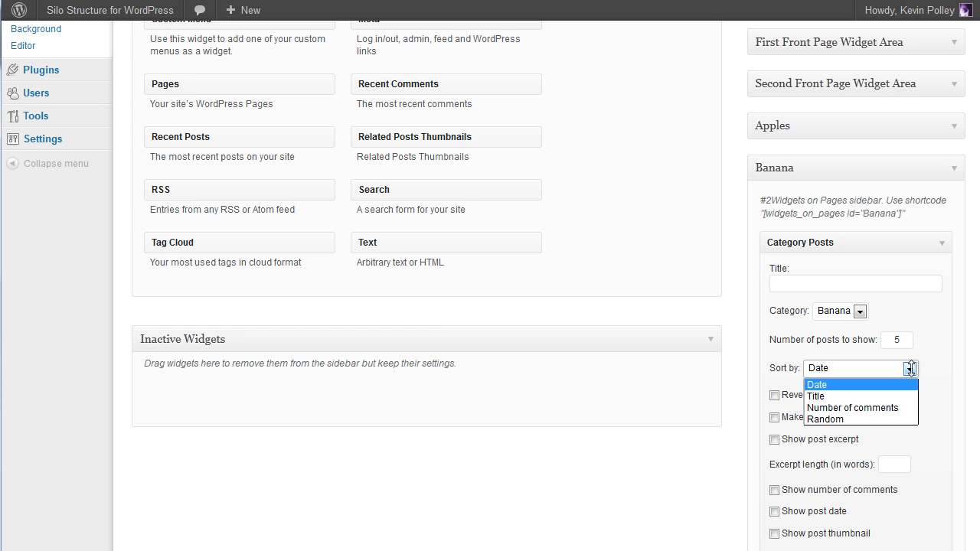
click(909, 369)
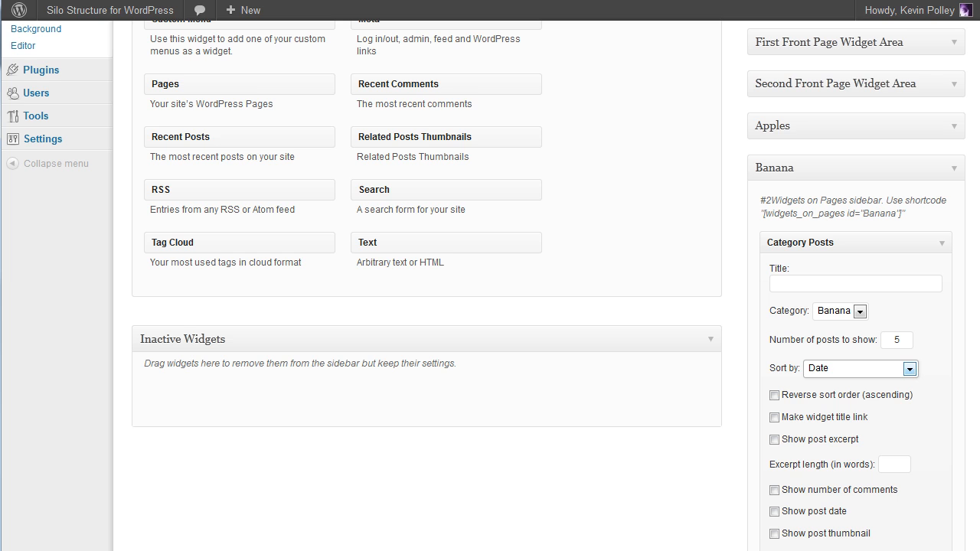
scroll(955, 411, down, 3)
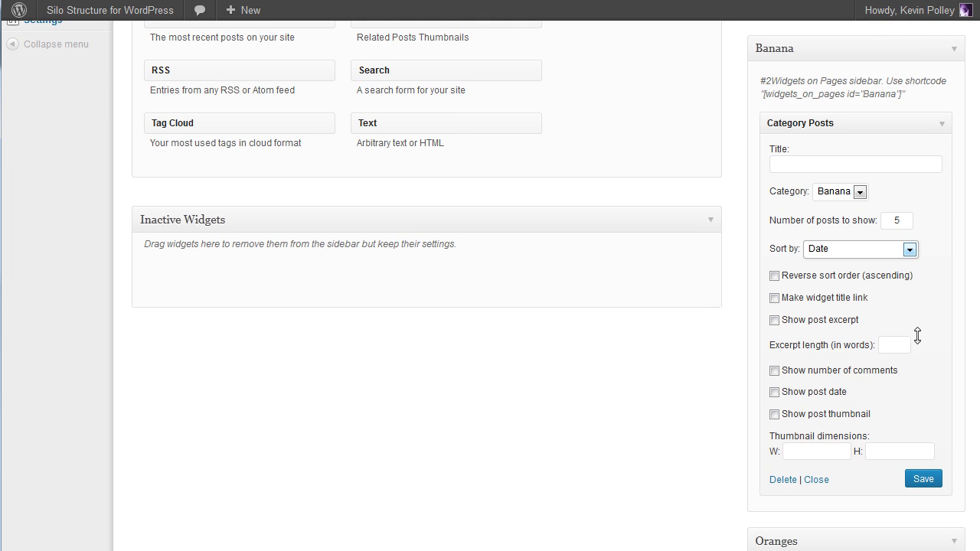
click(920, 479)
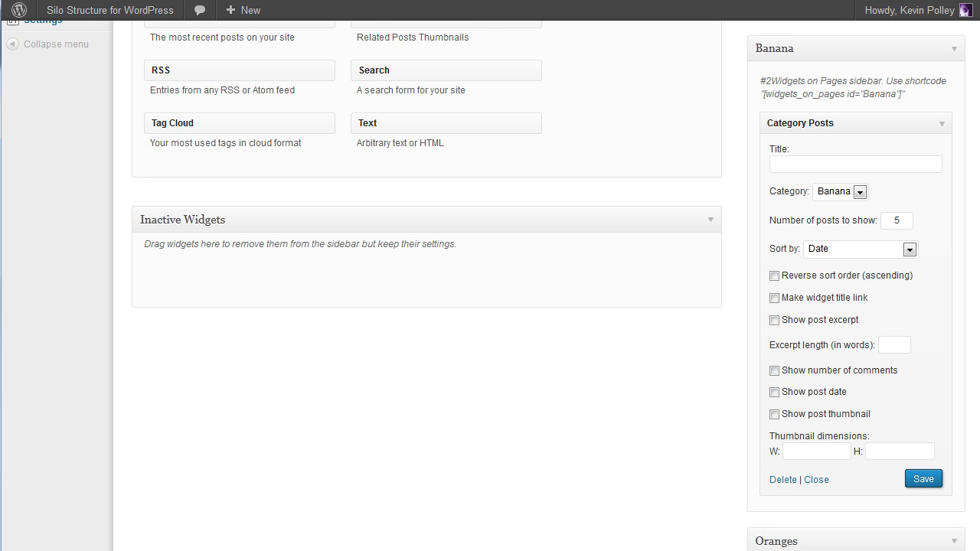
- Expand the Oranges widget area and look over the settings of its Category Posts widget
scroll(490, 286, down, 3)
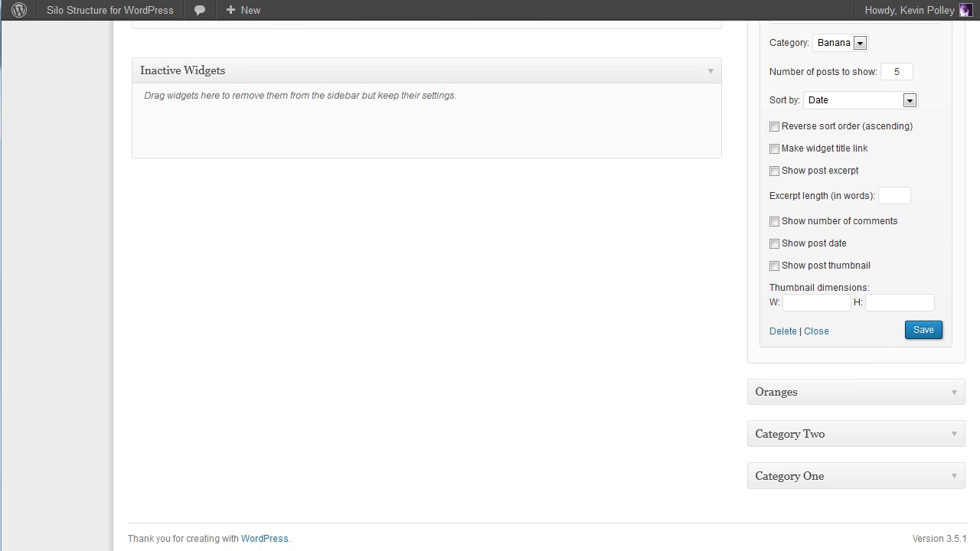
click(950, 391)
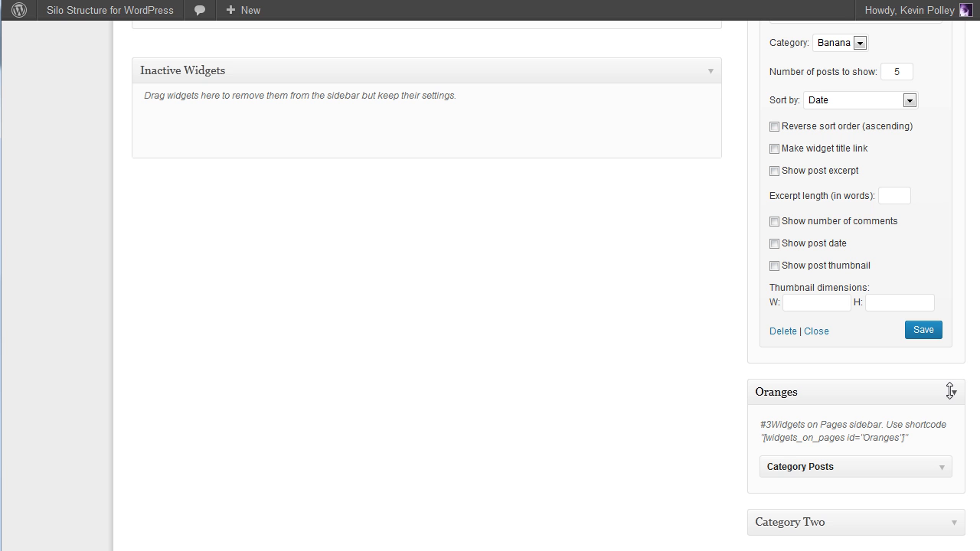
click(941, 466)
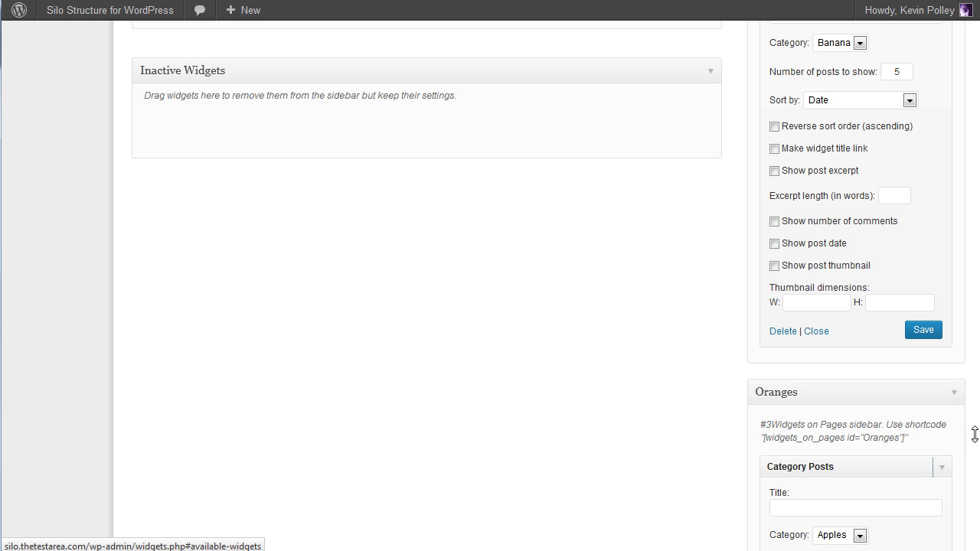
scroll(975, 434, down, 8)
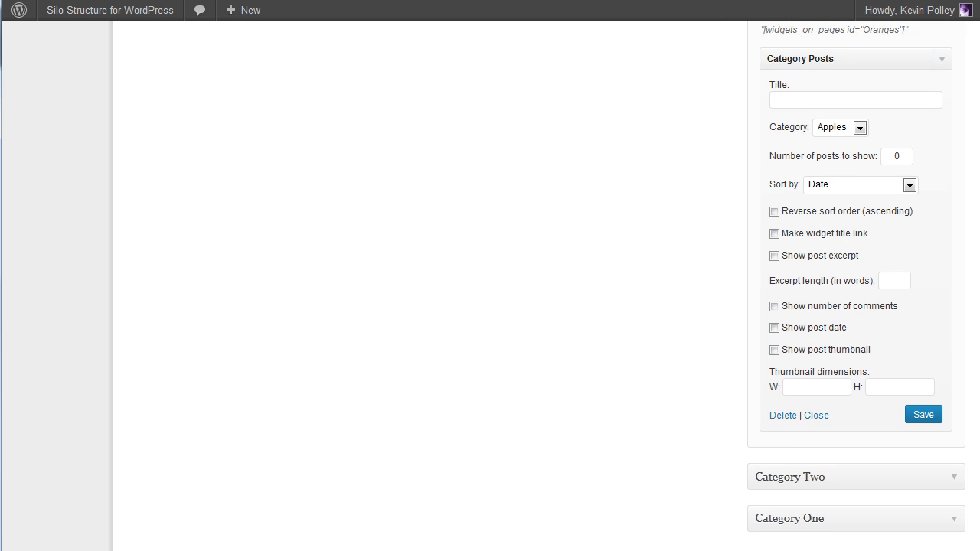
scroll(974, 434, up, 10)
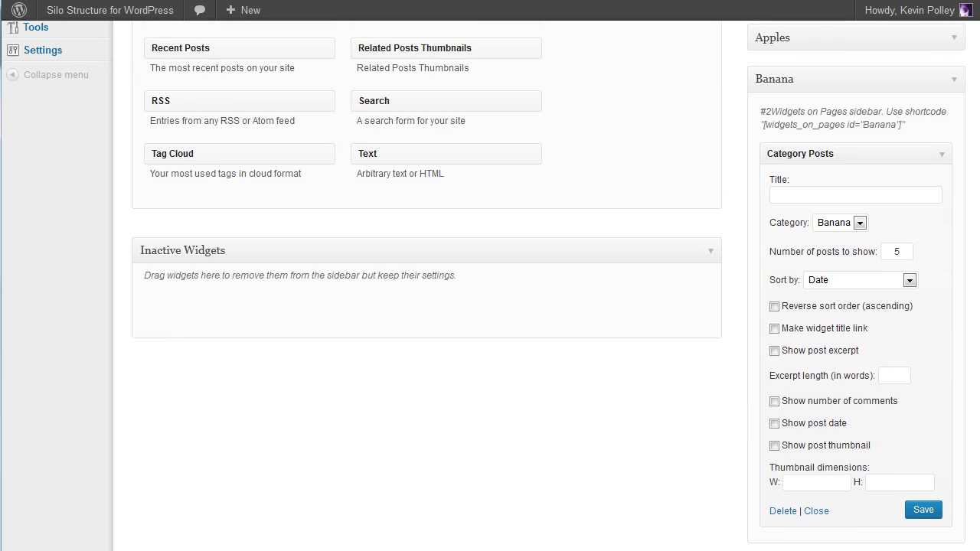
scroll(484, 286, up, 6)
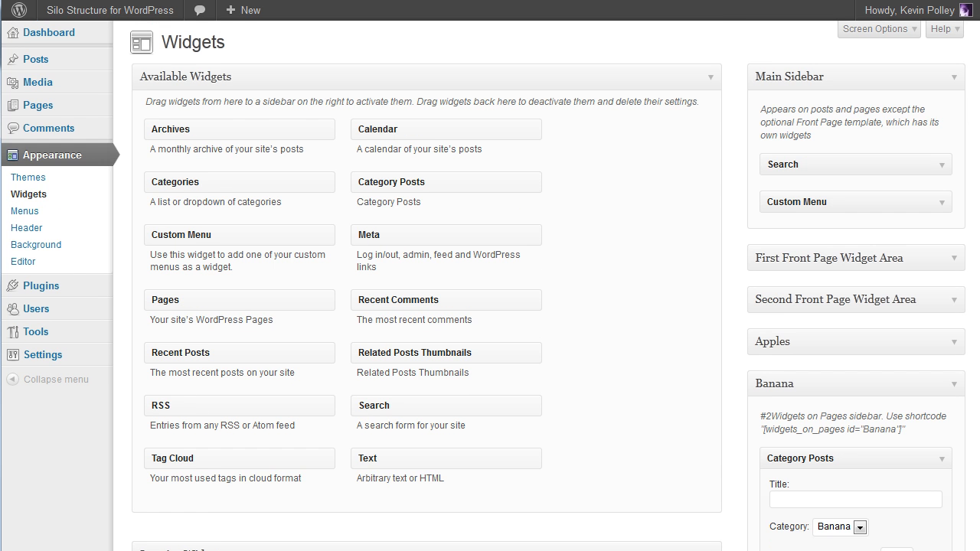
- Open the Category Posts widget in the Oranges area, set it to show 5 posts and save it
scroll(536, 306, down, 3)
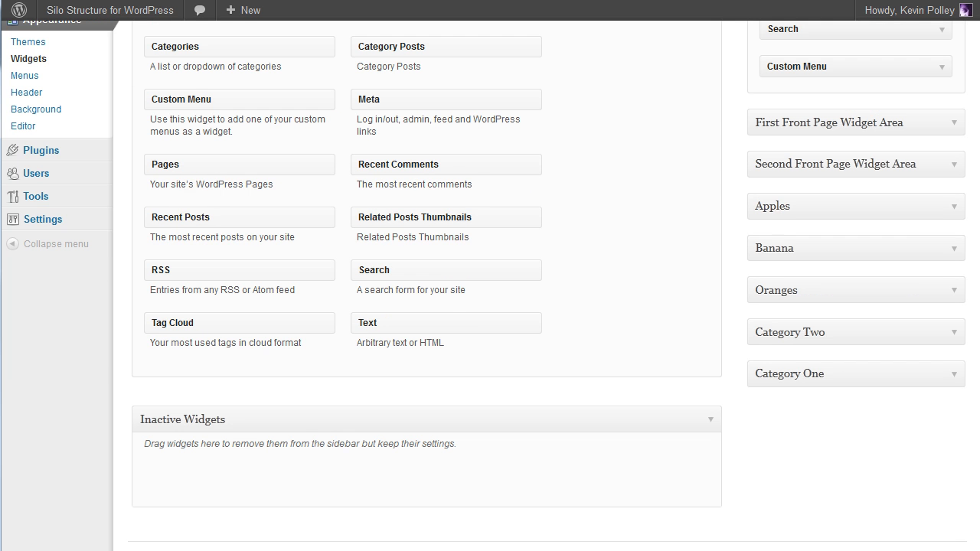
click(951, 289)
click(933, 365)
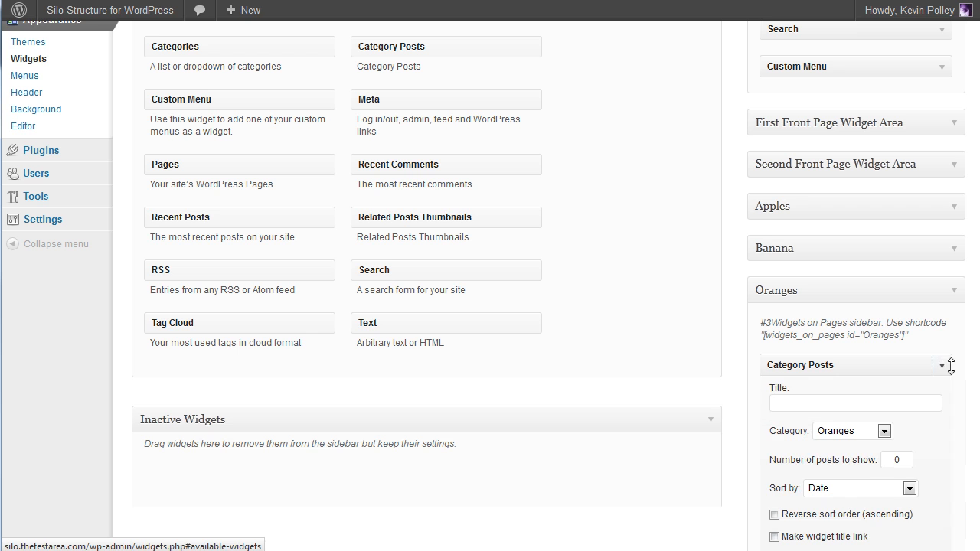
scroll(900, 337, down, 3)
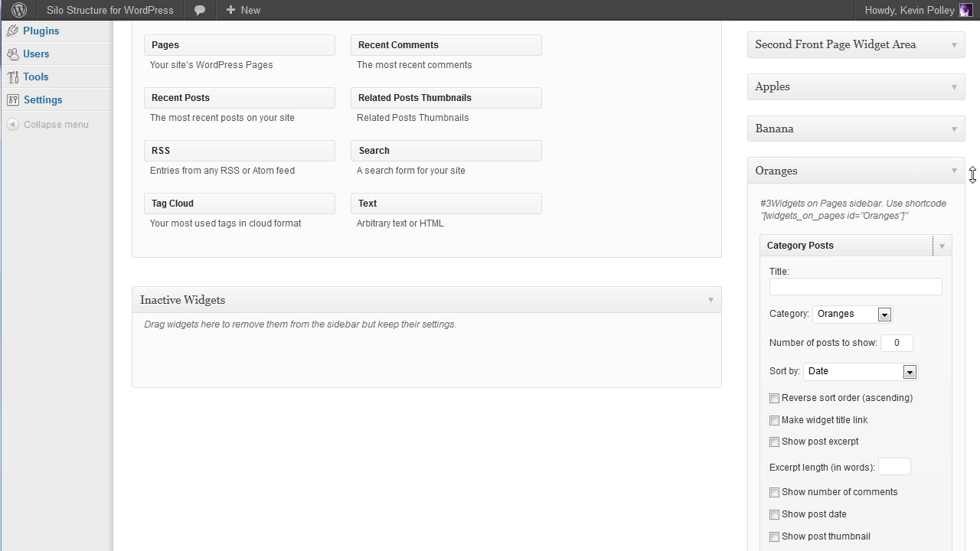
scroll(971, 345, down, 4)
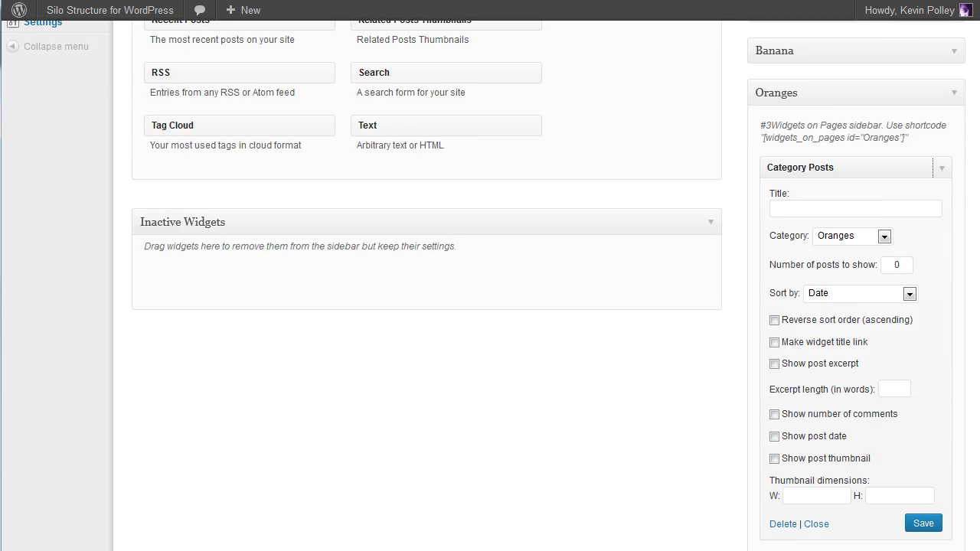
click(923, 434)
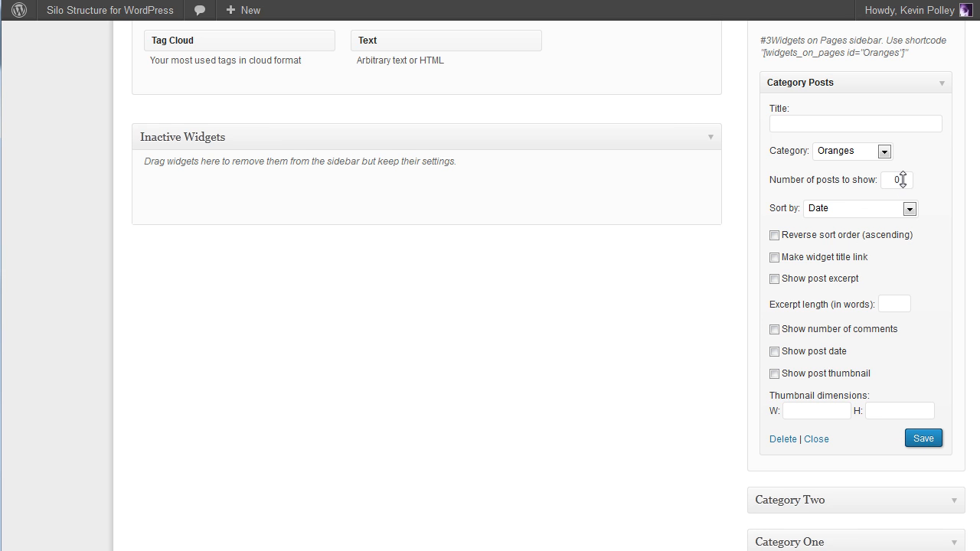
drag(904, 180, 886, 180)
text(5)
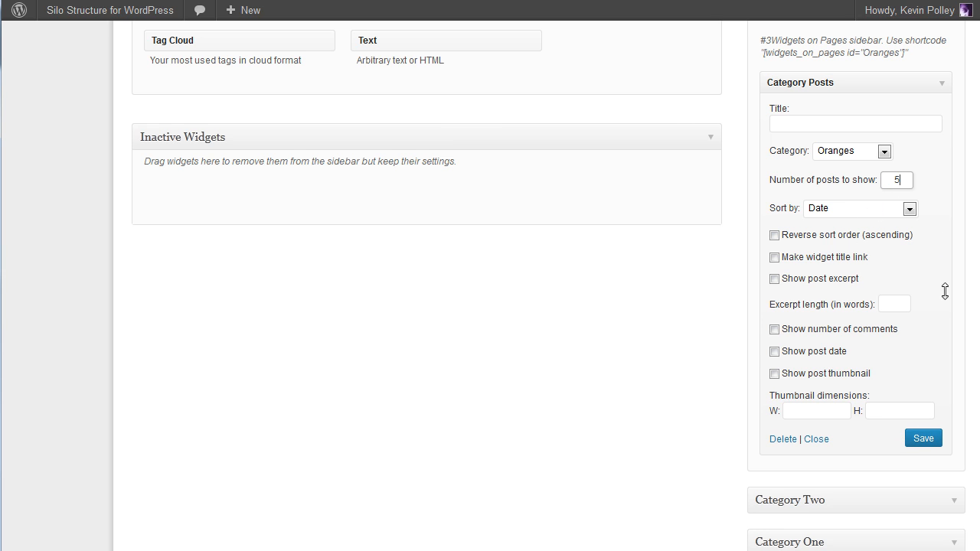
click(920, 436)
- Open the Category Posts widget in the Category Two area and choose Category Two as its category
scroll(490, 306, down, 2)
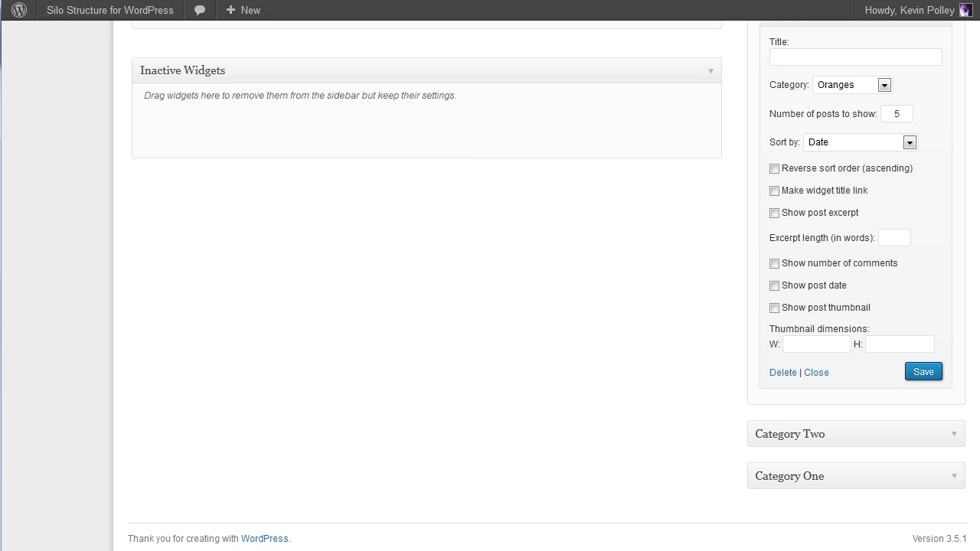
click(953, 434)
scroll(965, 463, down, 2)
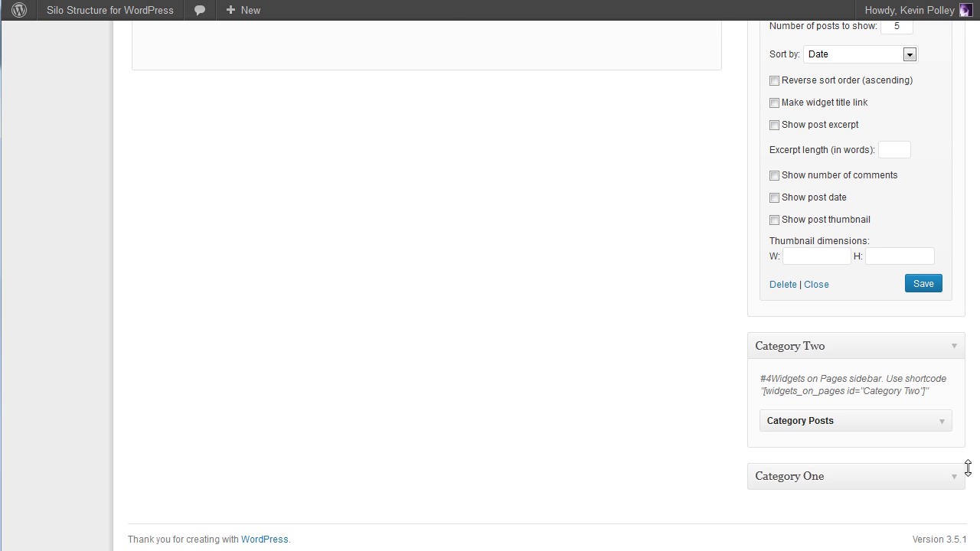
click(940, 421)
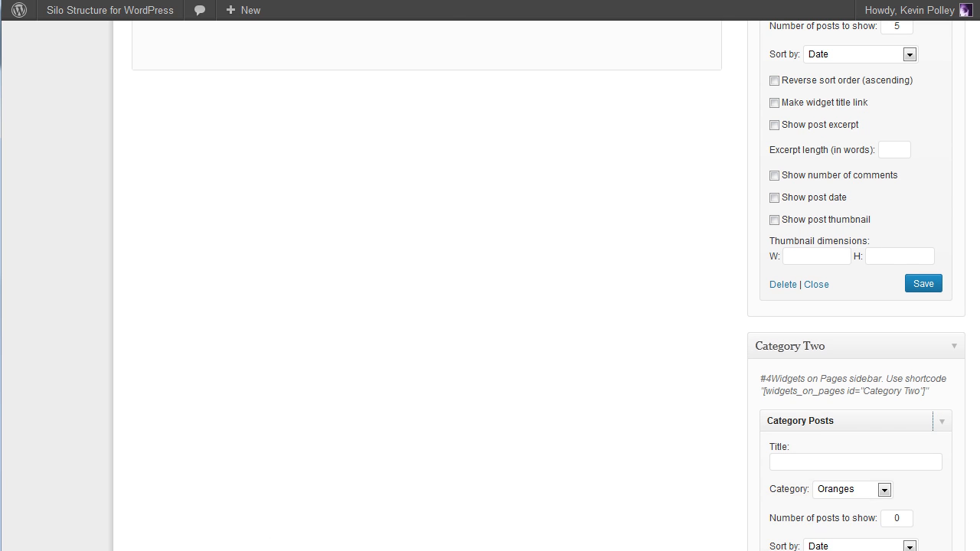
scroll(936, 421, down, 2)
scroll(882, 273, down, 3)
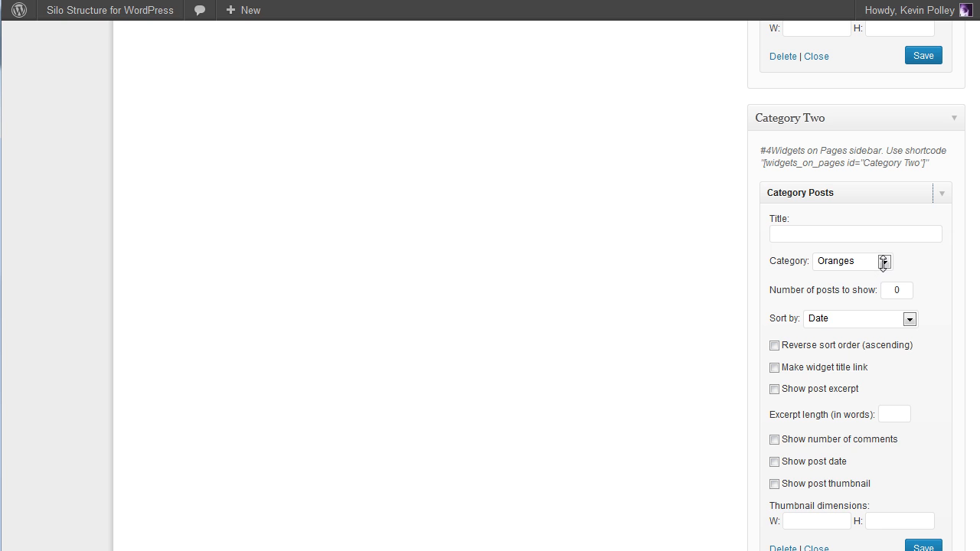
click(884, 261)
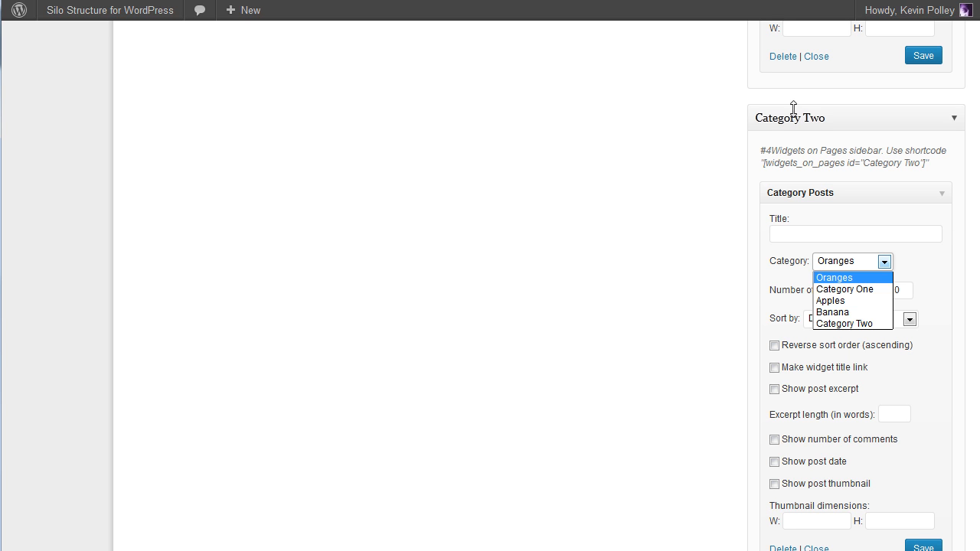
click(840, 323)
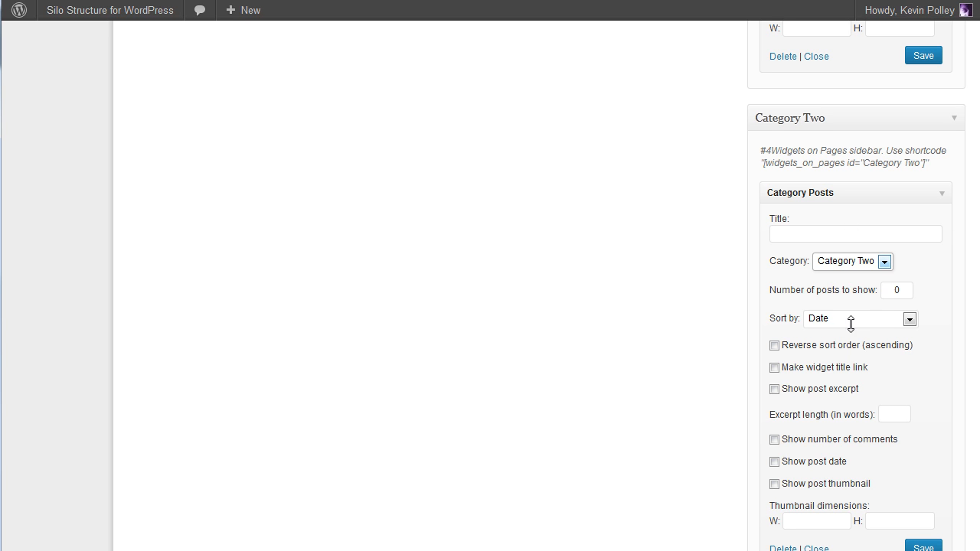
- Set the number of posts to show to 5 in the Category Two area's widget and save it
click(899, 288)
text(5)
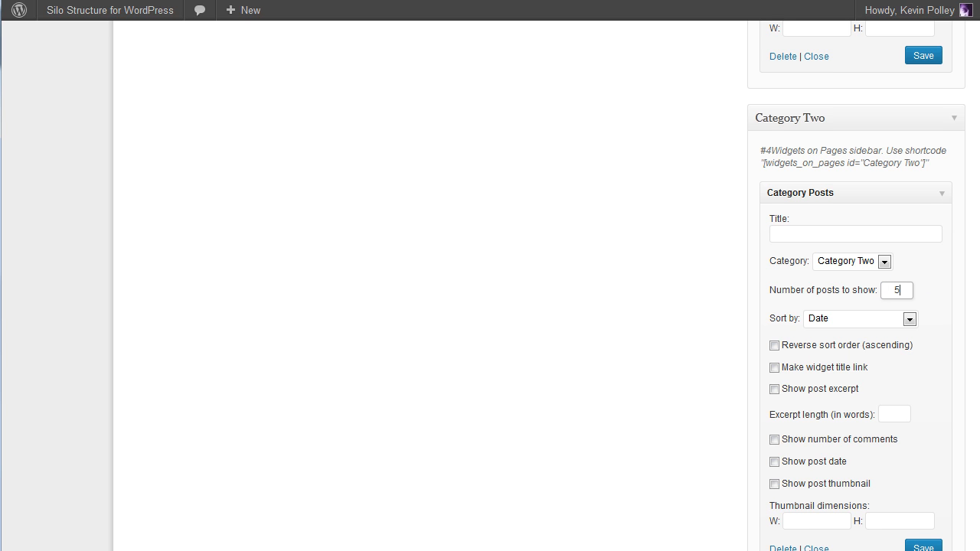
scroll(971, 407, down, 3)
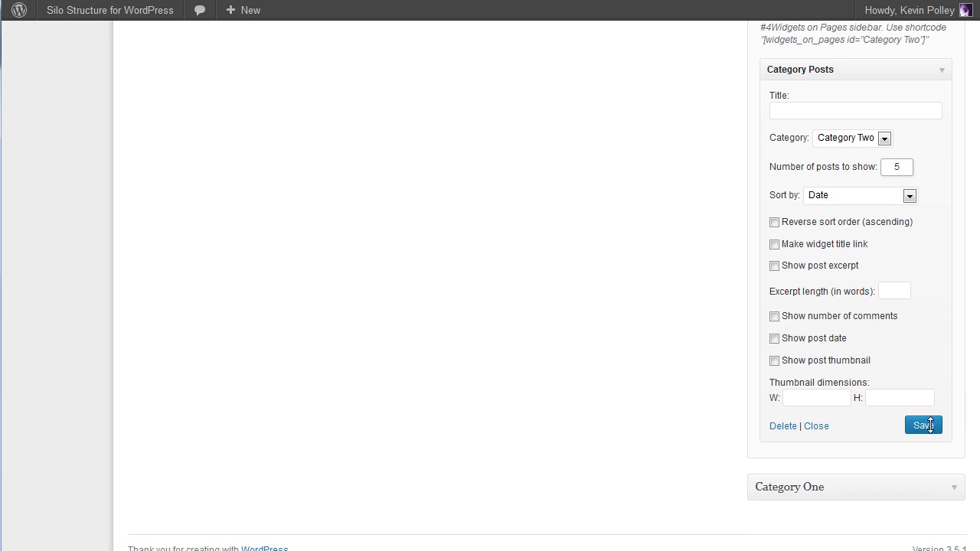
click(930, 426)
- Open the Category Posts widget in the Category One area and choose Category One as its category
scroll(929, 425, down, 1)
click(952, 476)
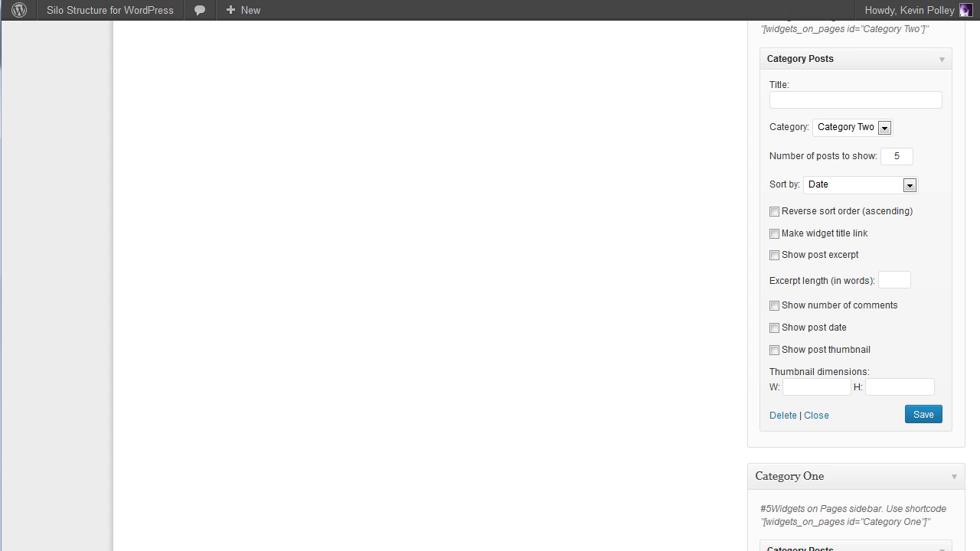
scroll(856, 307, down, 2)
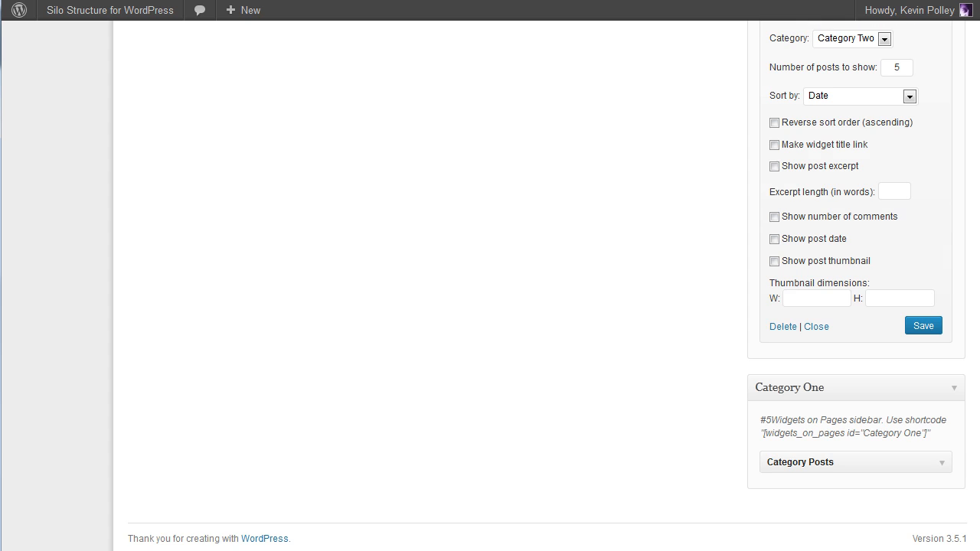
click(942, 462)
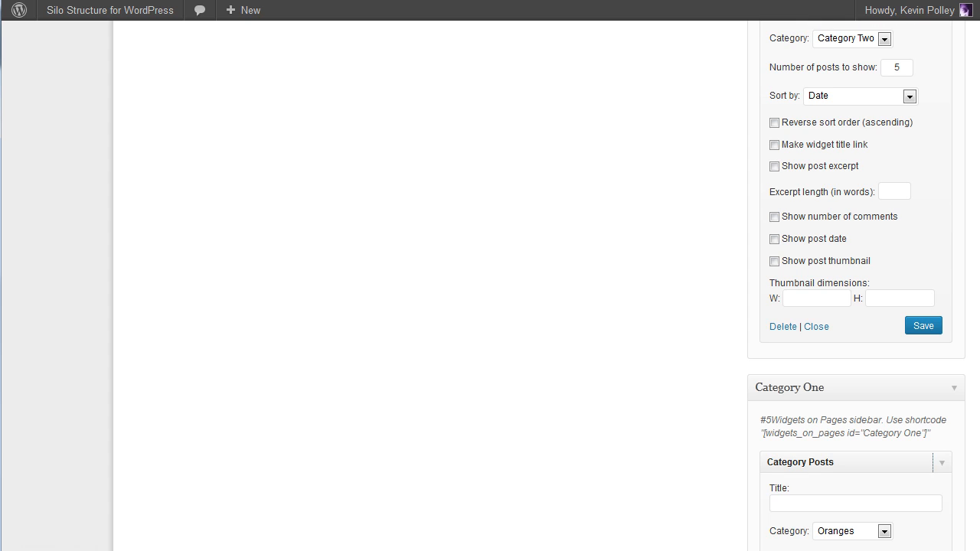
scroll(856, 306, down, 4)
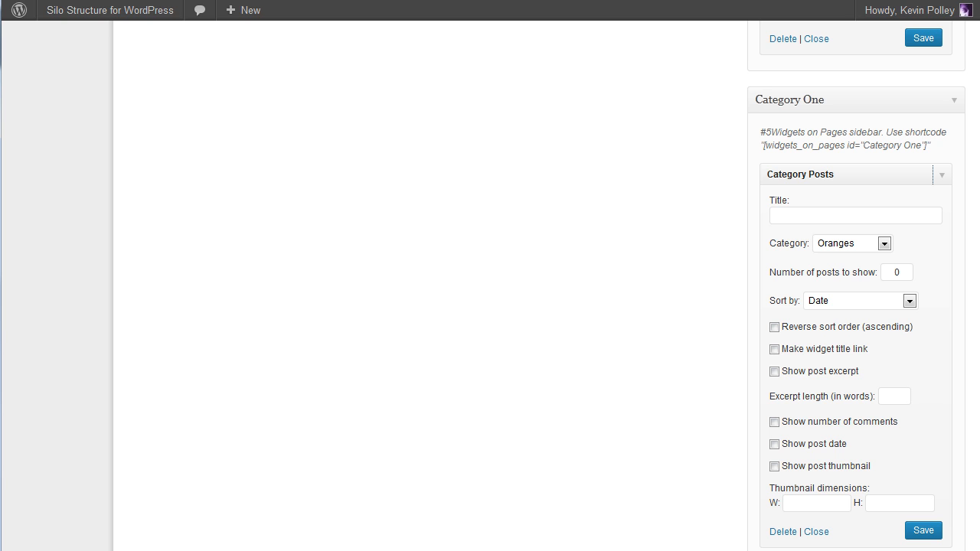
click(883, 242)
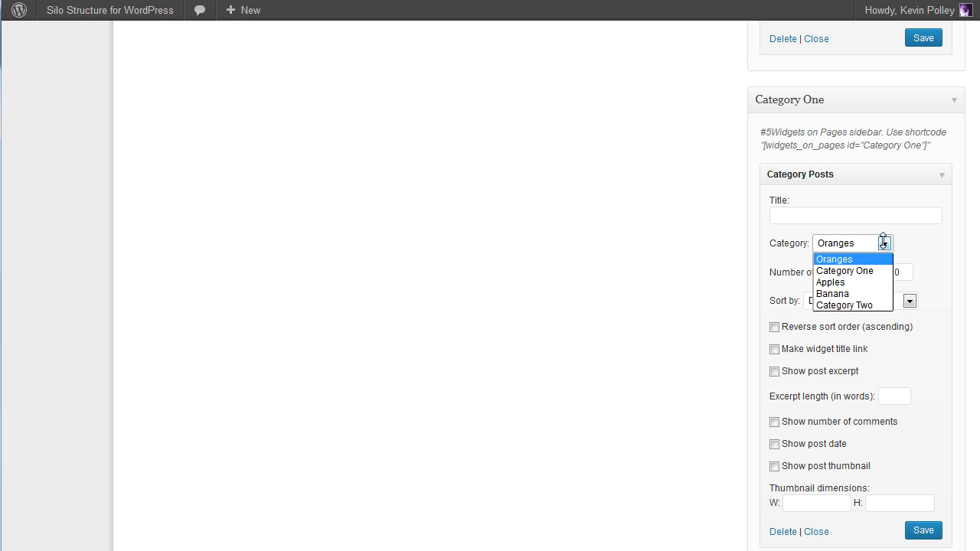
click(853, 271)
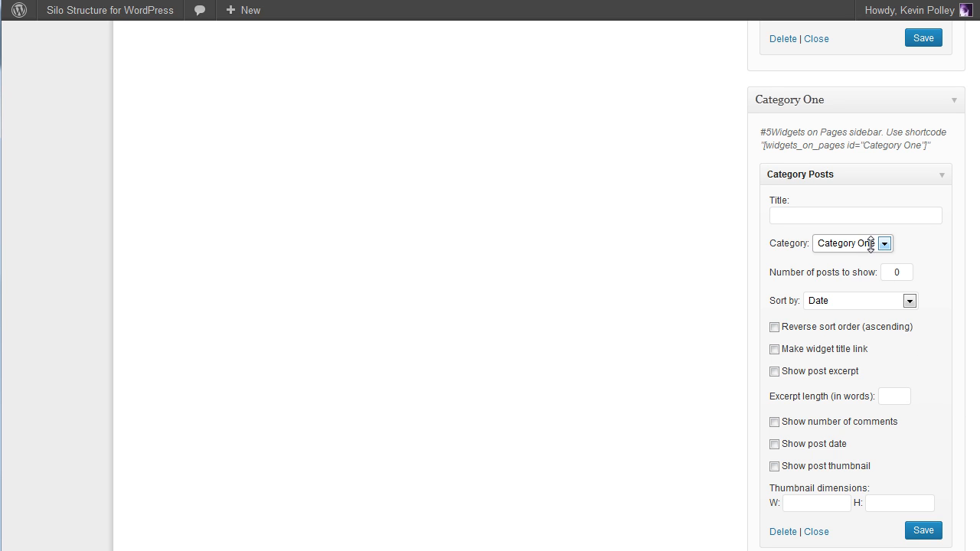
- Set the Category One widget to show 5 posts with post excerpts of 30 words, and save it
double_click(890, 272)
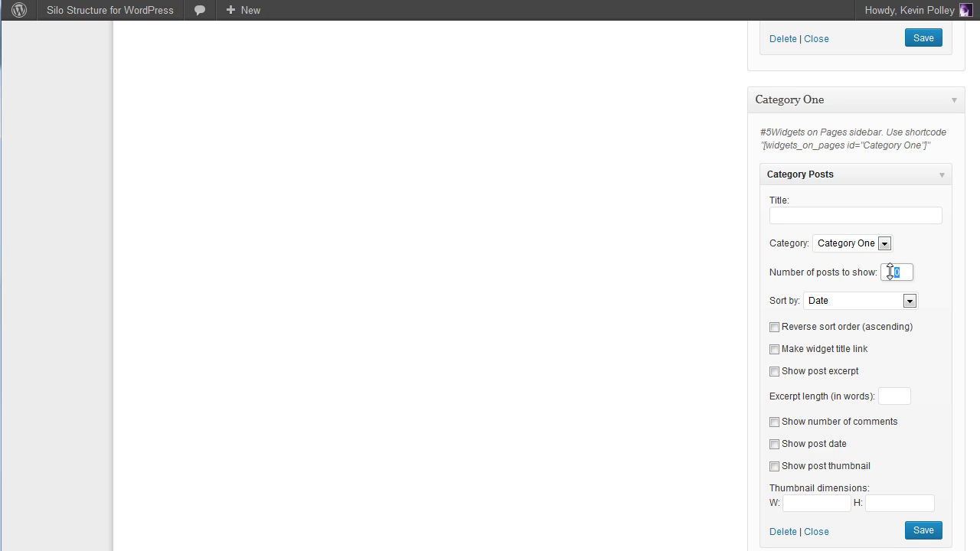
text(5)
click(773, 371)
click(888, 395)
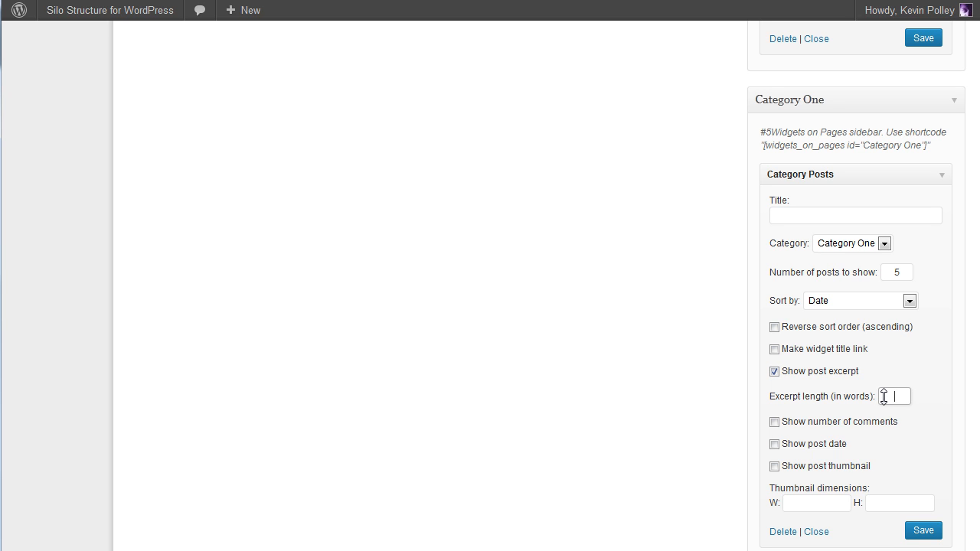
text(30)
click(929, 530)
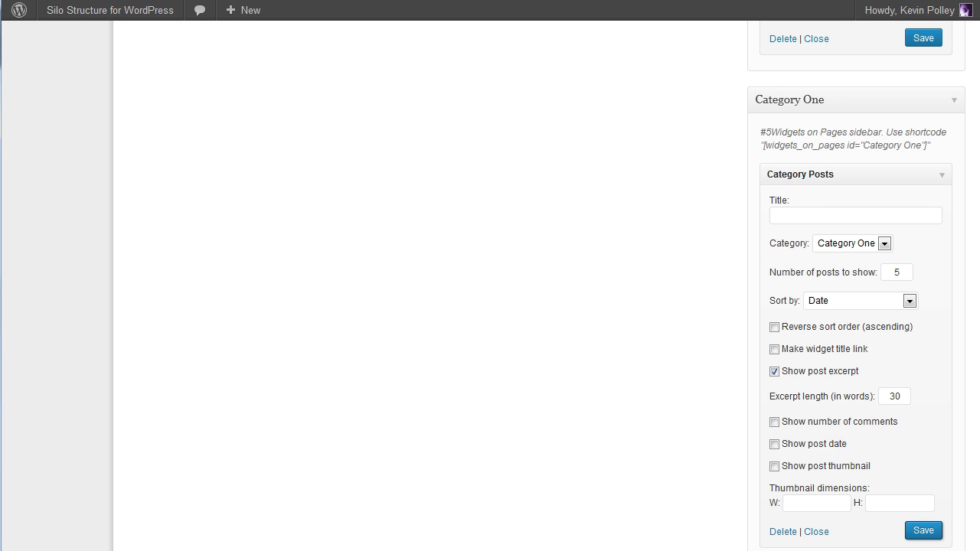
- Expand the Apples widget area and copy its shortcode [widgets_on_pages id="Apples"]
scroll(489, 306, up, 20)
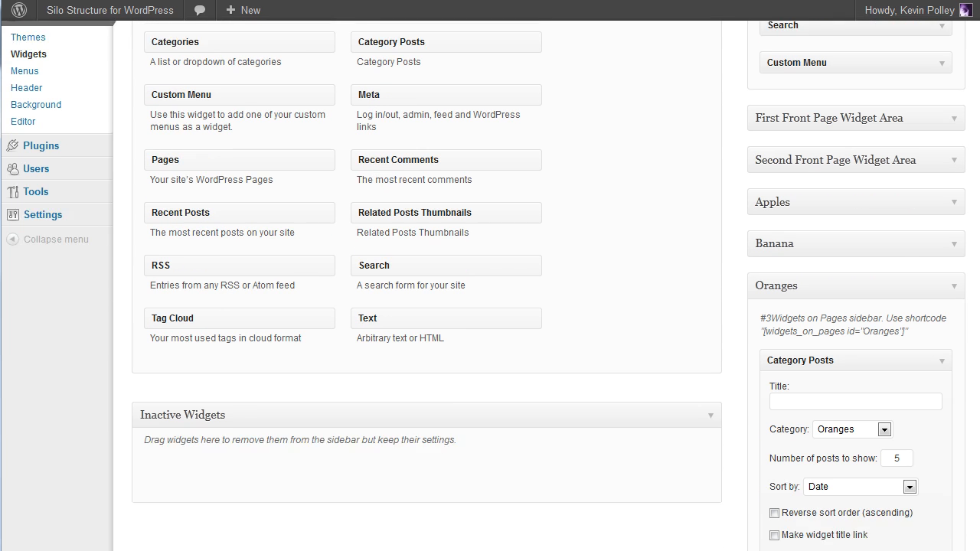
scroll(489, 306, down, 1)
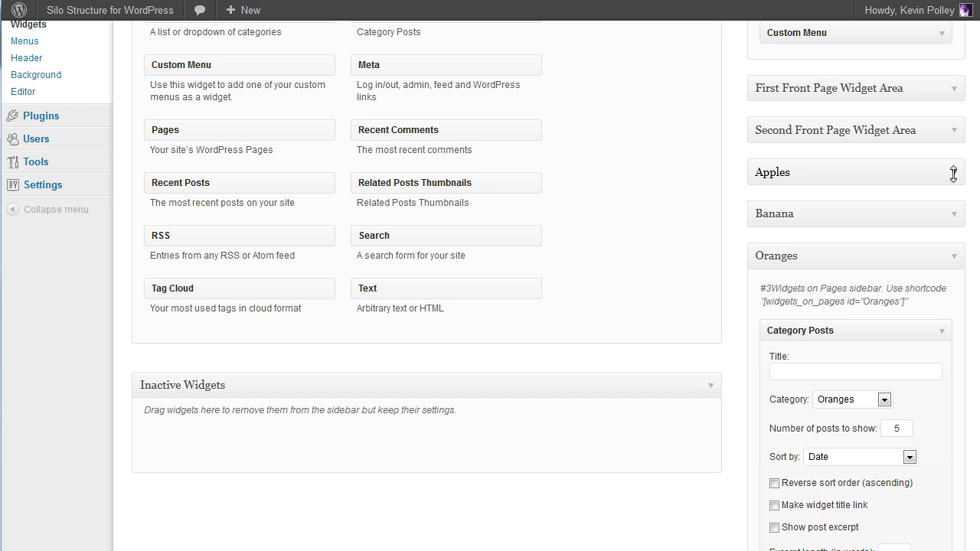
click(953, 173)
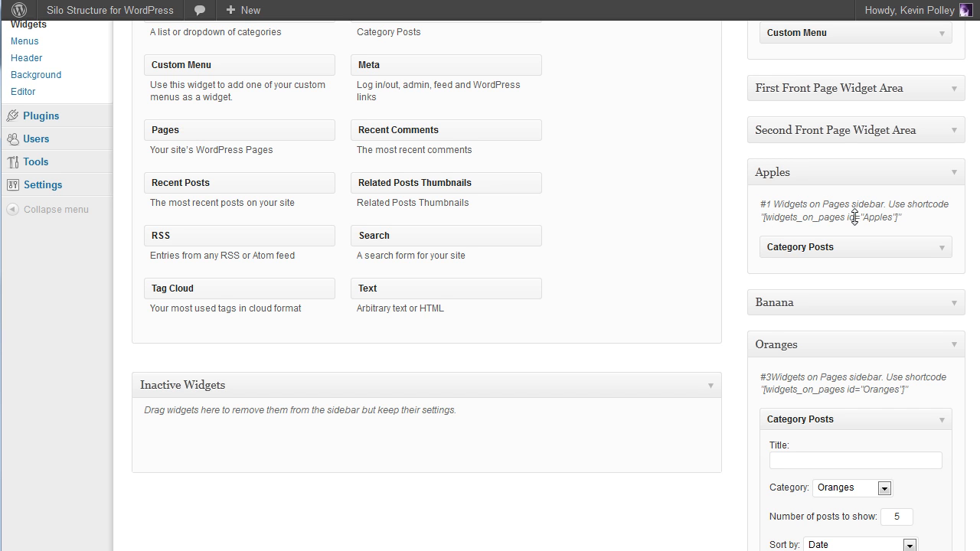
drag(766, 217, 895, 217)
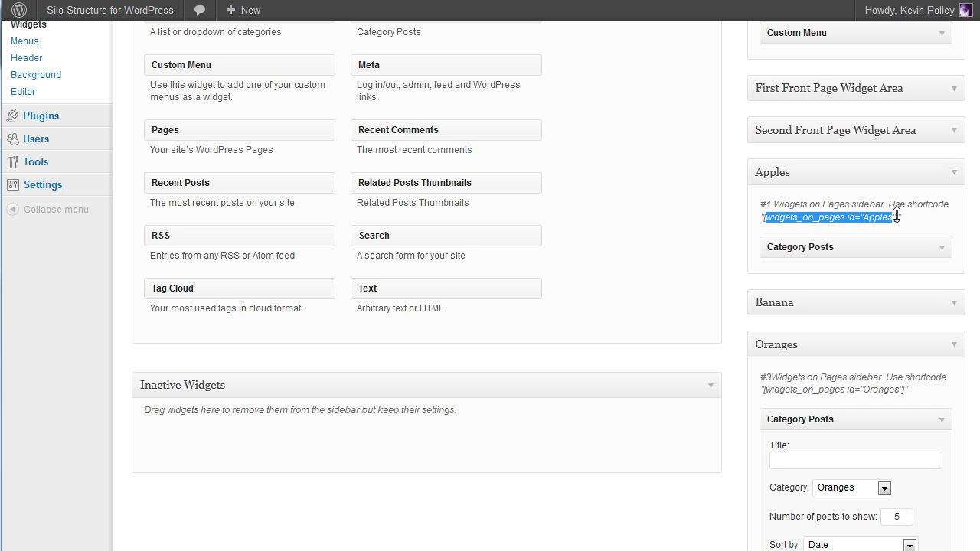
click(851, 218)
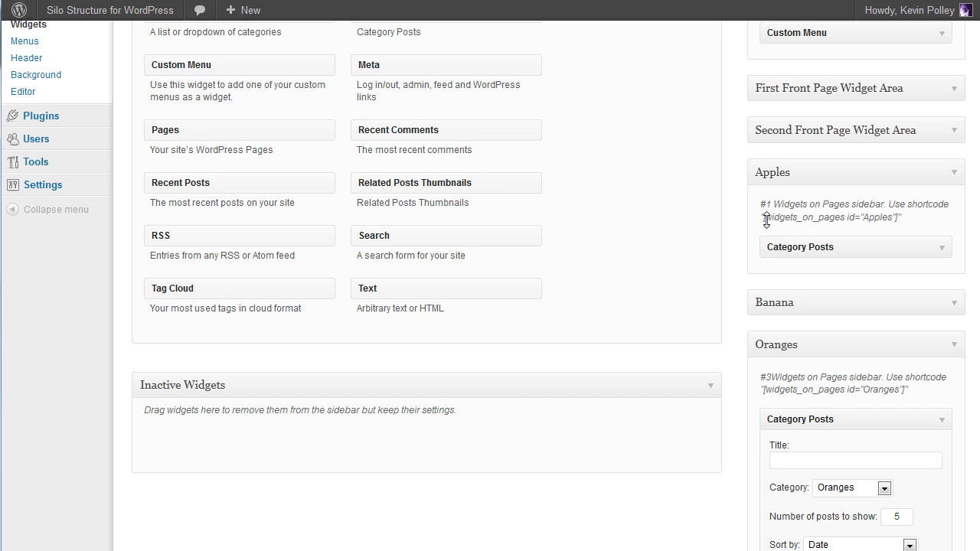
drag(763, 217, 896, 217)
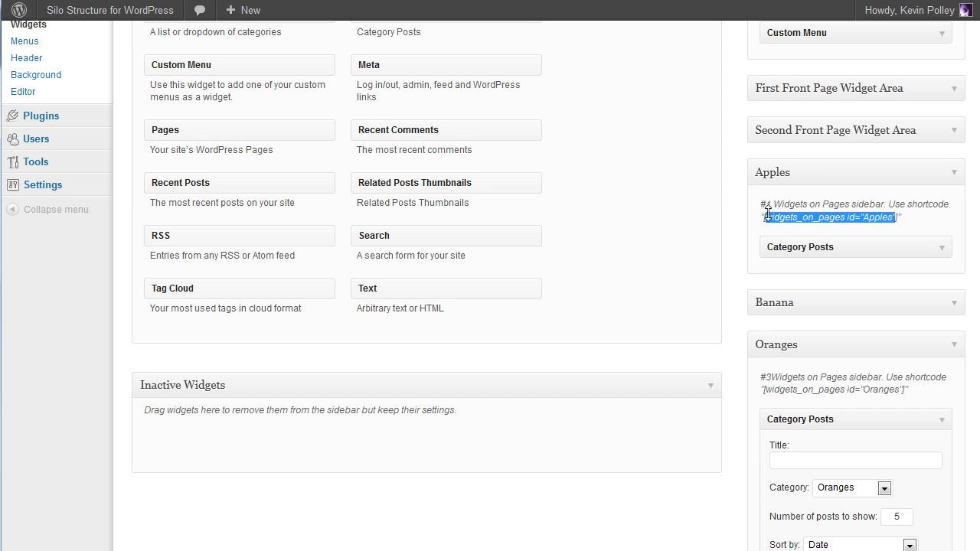
click(763, 217)
drag(763, 217, 897, 221)
right_click(858, 220)
click(901, 235)
- Open the Apples page for editing from the list of all pages
scroll(603, 169, up, 3)
mouse_move(32, 98)
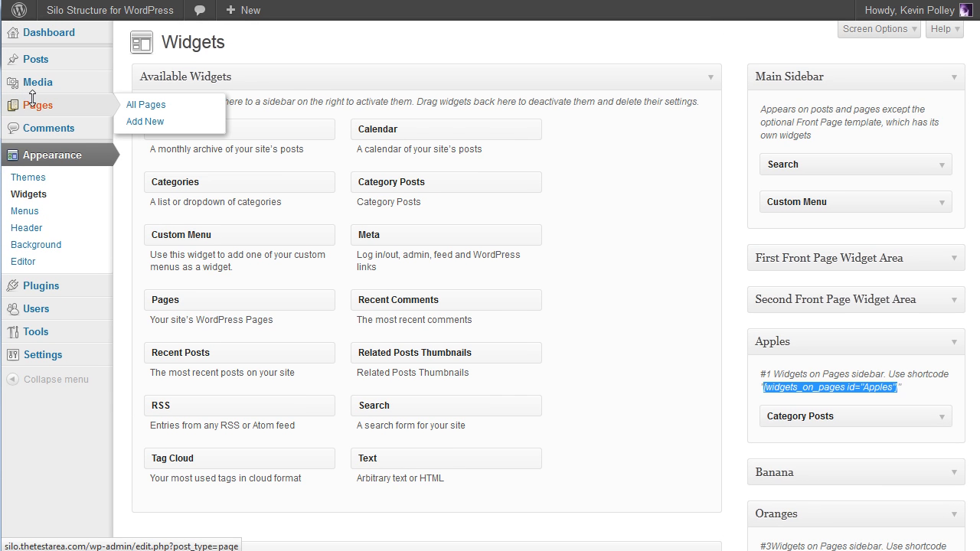
click(147, 105)
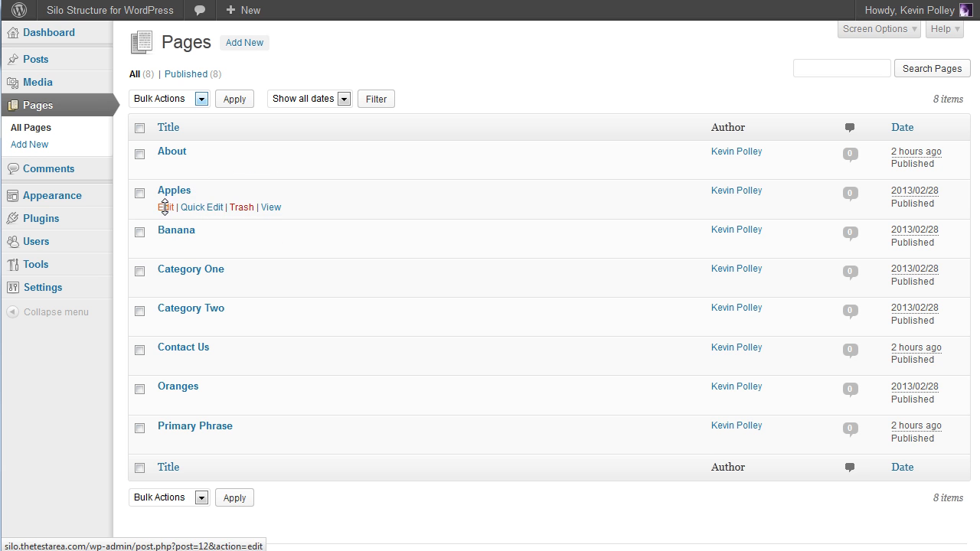
click(164, 206)
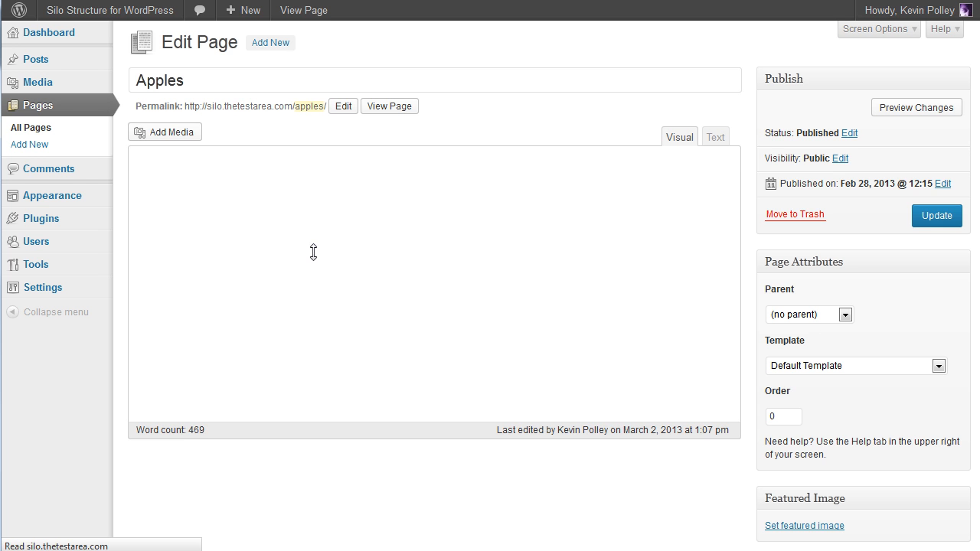
- Check the Apples shortcode at the end of the page content in both the visual and text editors, and update the page
drag(727, 211, 739, 381)
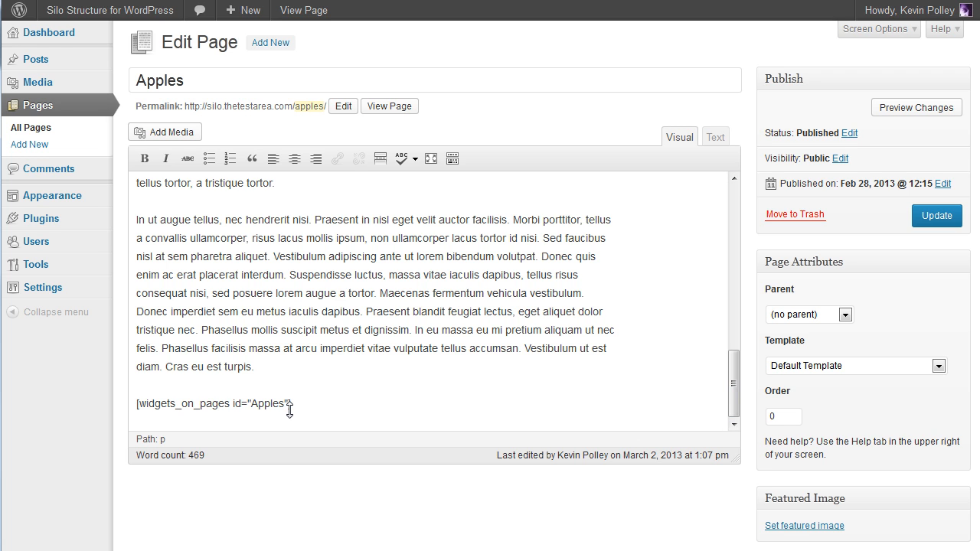
click(718, 137)
drag(724, 211, 718, 384)
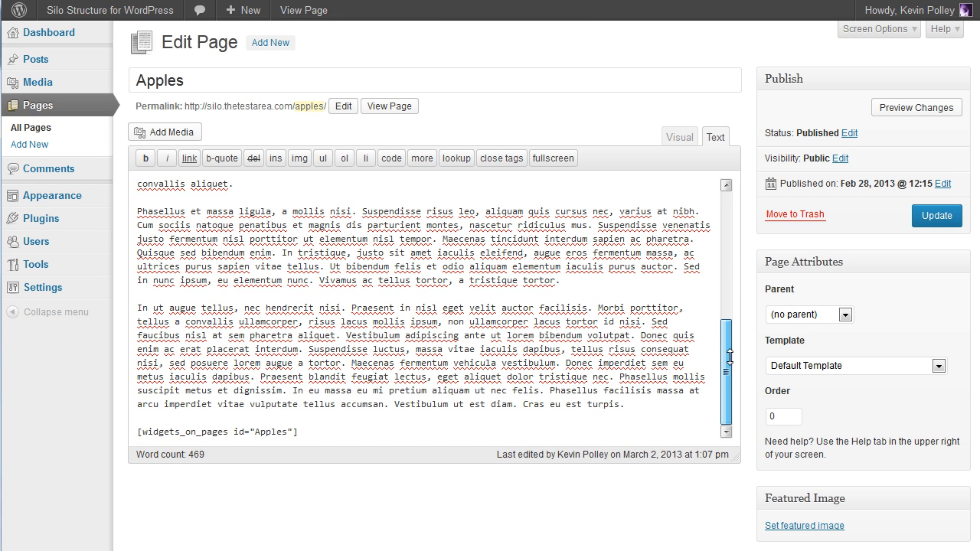
drag(732, 346, 725, 192)
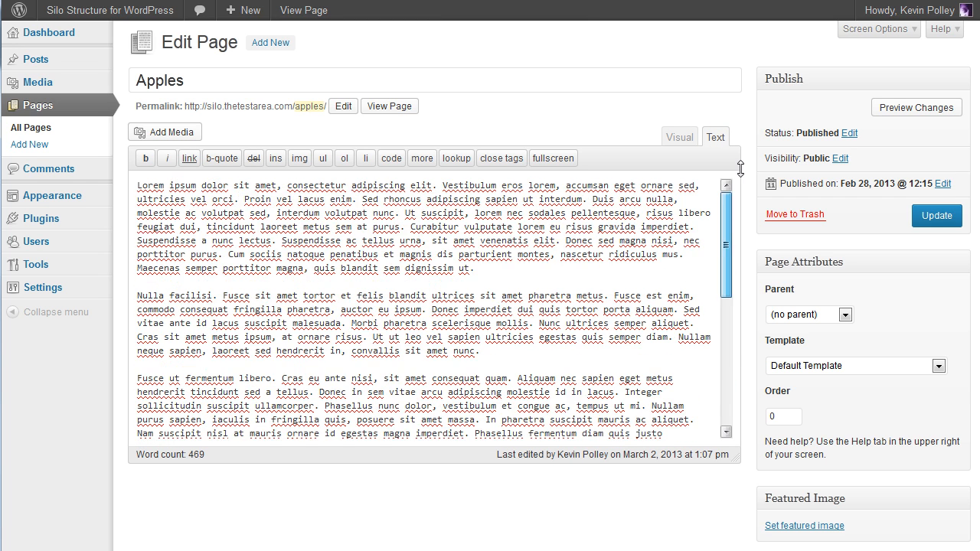
click(678, 137)
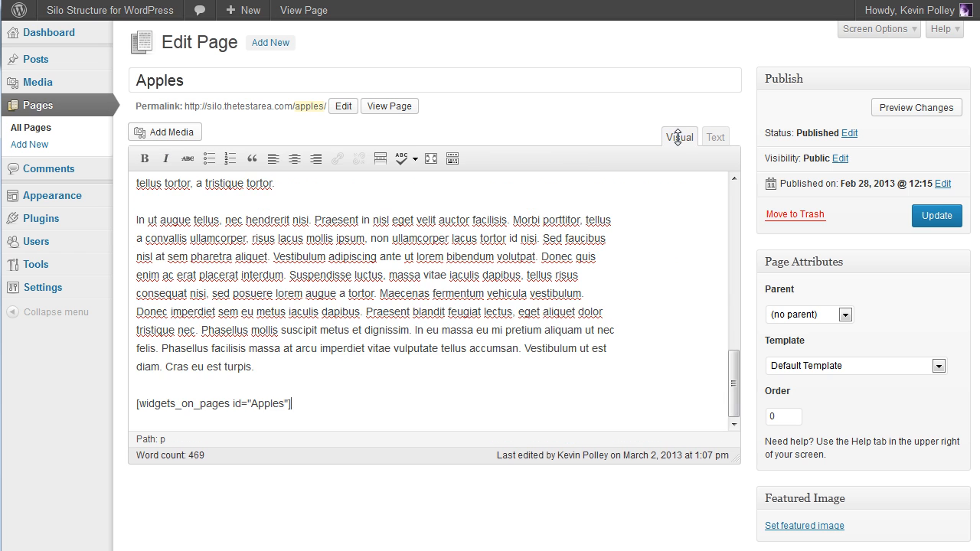
click(941, 215)
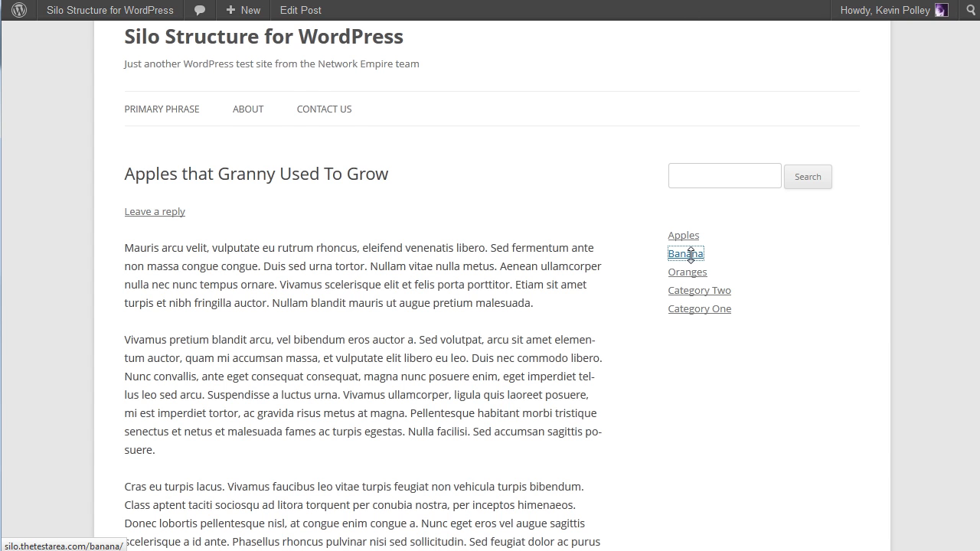
- View the live Banana page and examine the end of its content for category posts
click(690, 253)
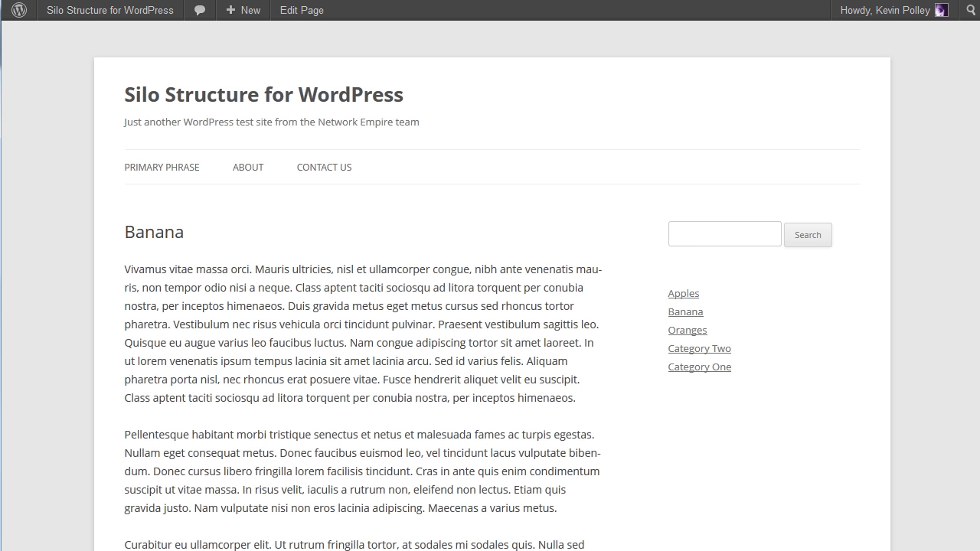
scroll(491, 301, down, 3)
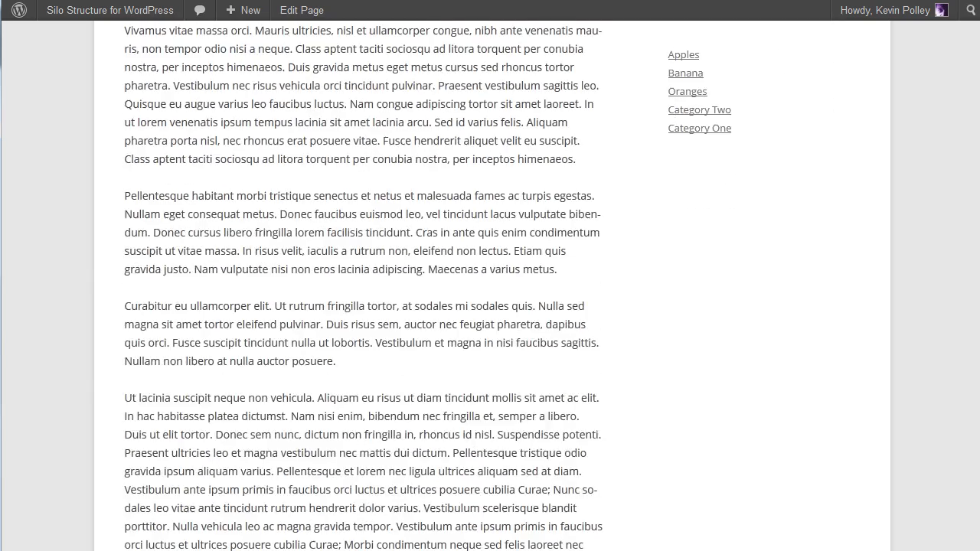
scroll(491, 301, down, 5)
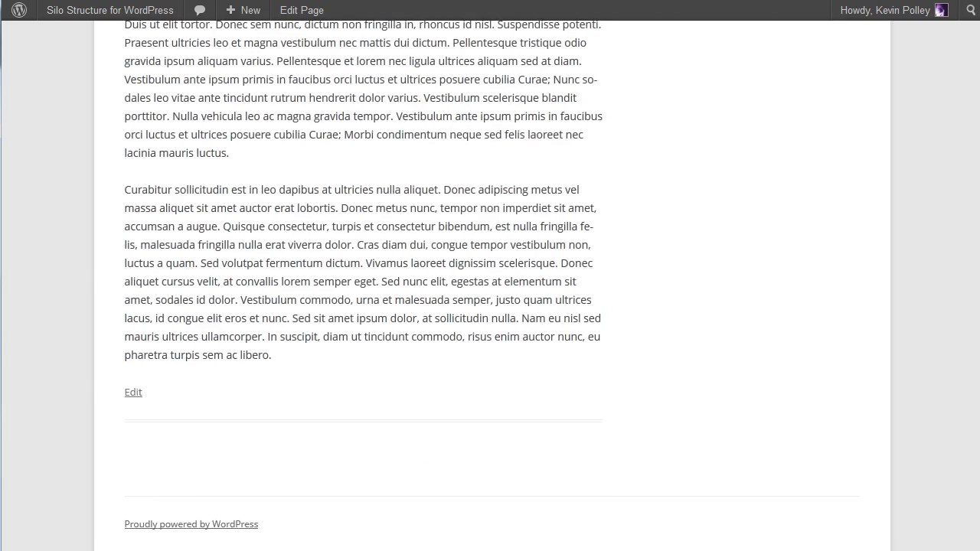
scroll(491, 283, up, 1)
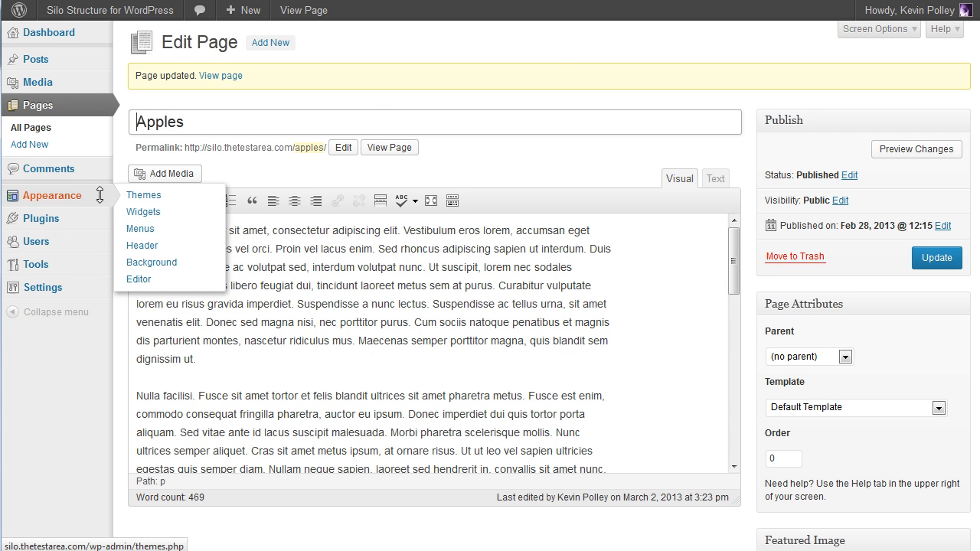
- Return to the widgets screen, expand the Banana area and copy its shortcode [widgets_on_pages id="Banana"]
click(141, 208)
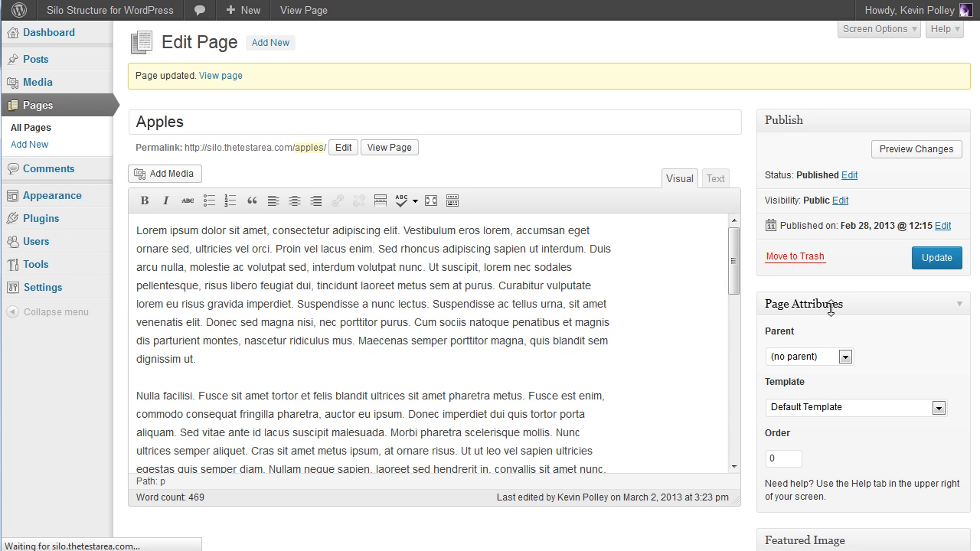
scroll(831, 311, down, 2)
scroll(957, 268, down, 1)
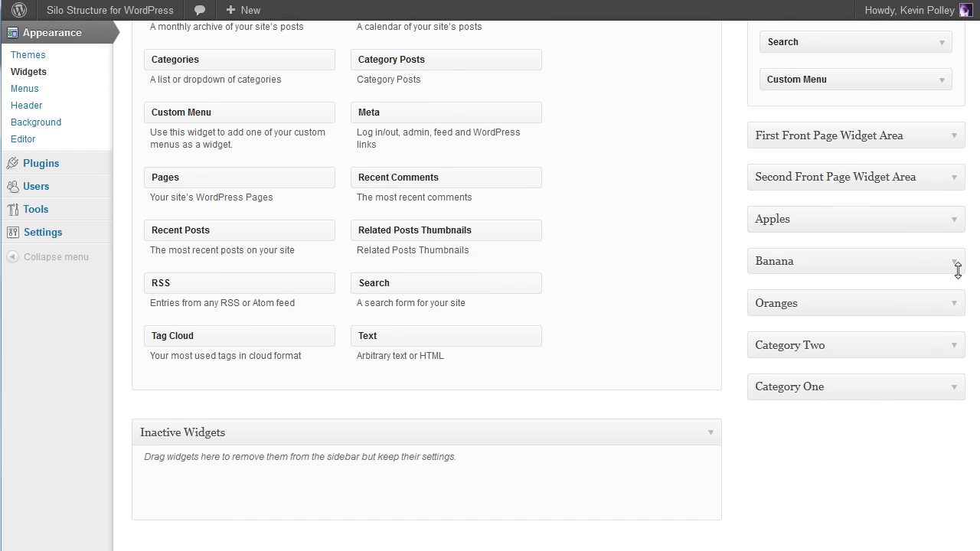
click(957, 260)
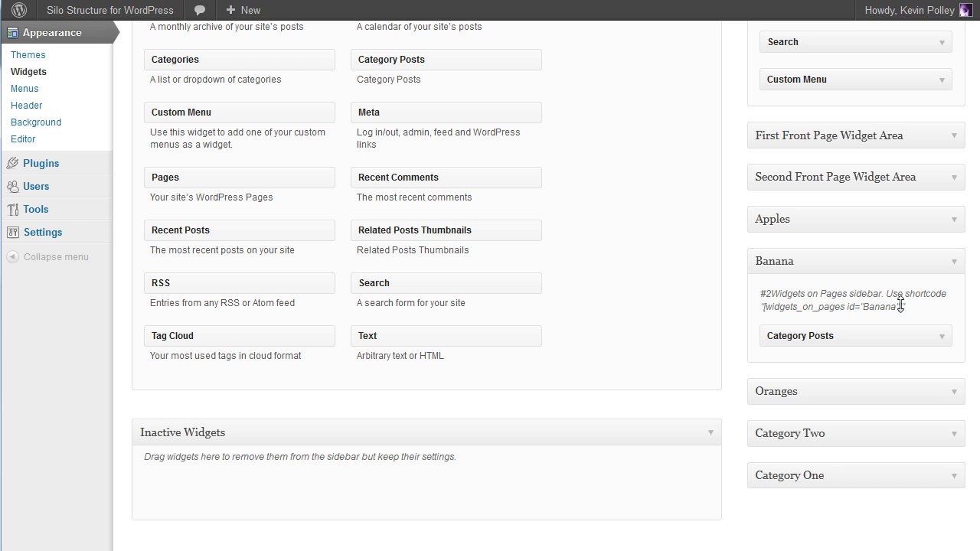
drag(901, 305, 762, 305)
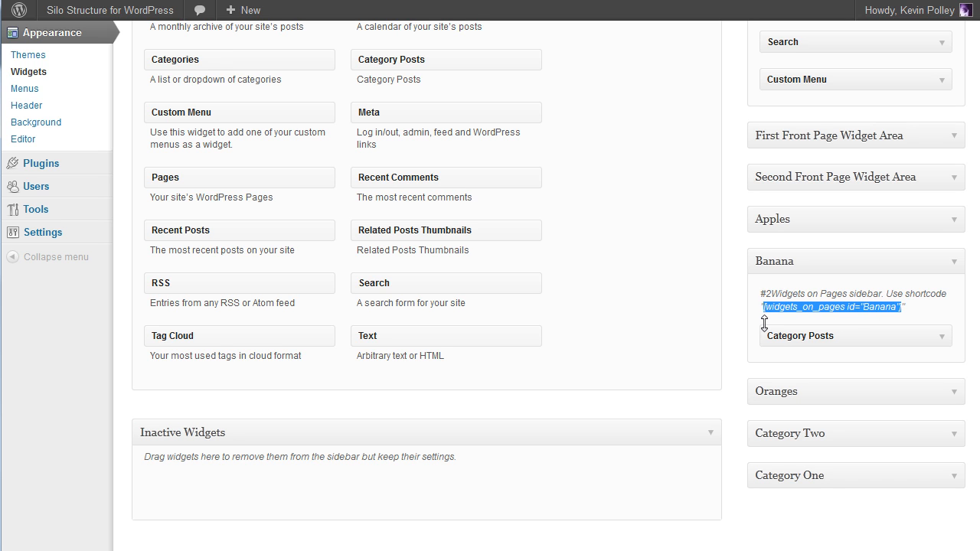
right_click(808, 302)
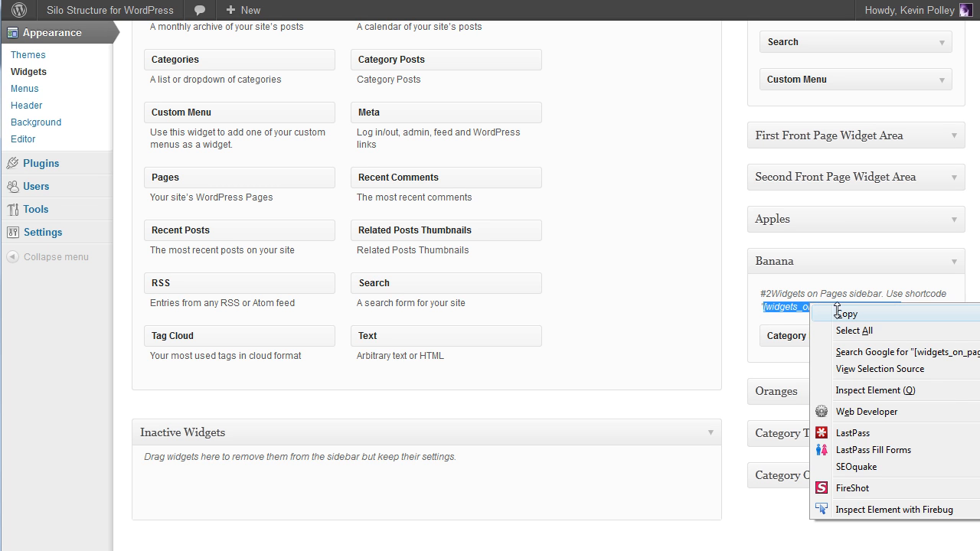
click(838, 314)
- Open the Banana page for editing from the list of all pages
scroll(961, 206, up, 3)
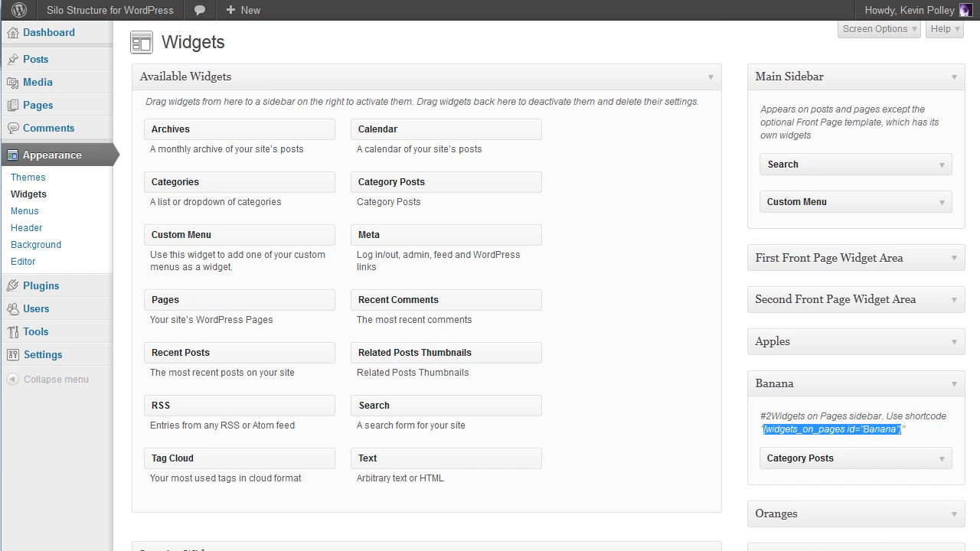
mouse_move(38, 103)
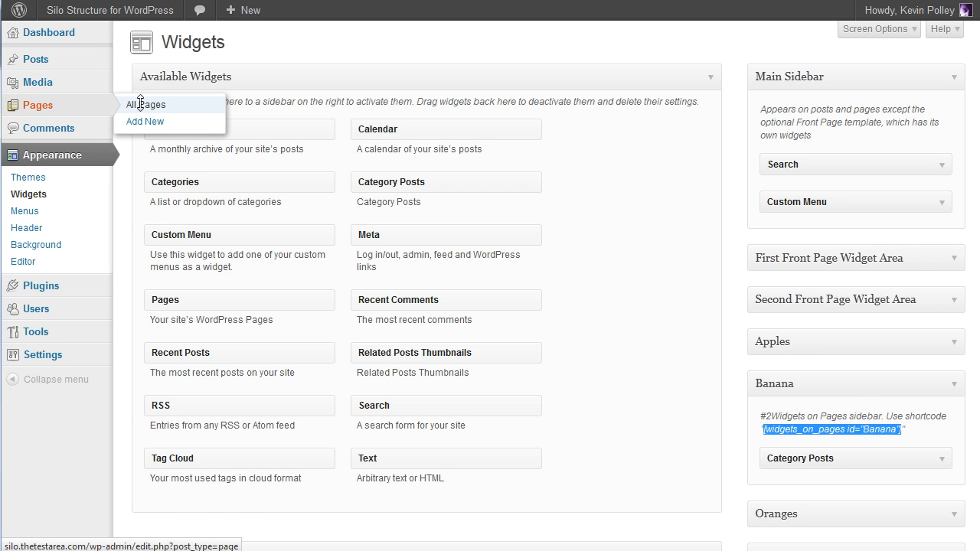
click(140, 104)
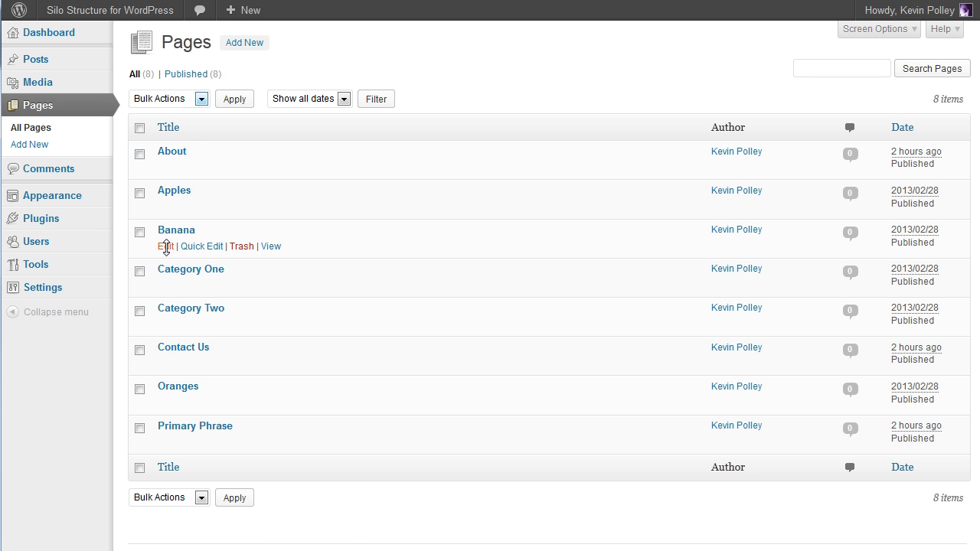
click(165, 246)
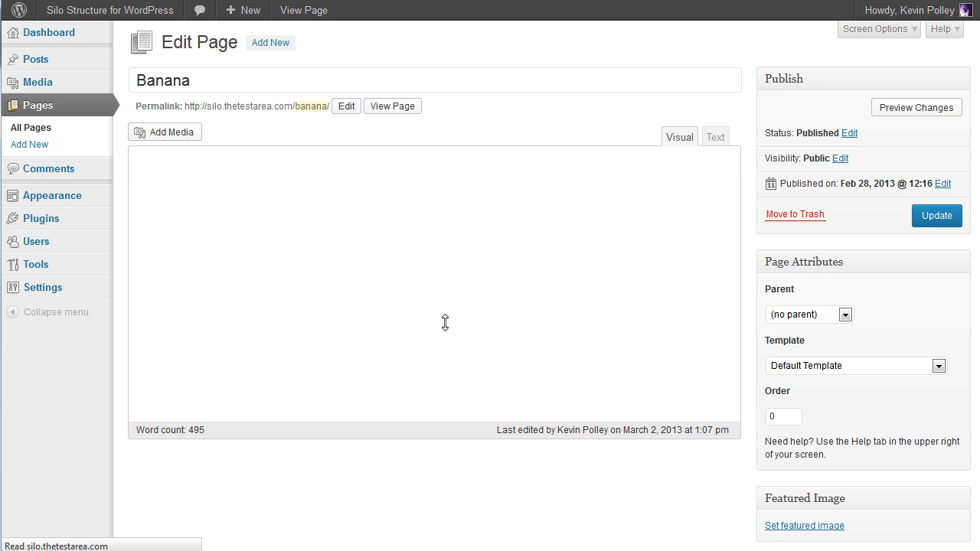
- Paste the shortcode [widgets_on_pages id="Banana"] on a new line after the Banana page's last paragraph and update the page
drag(733, 214, 732, 390)
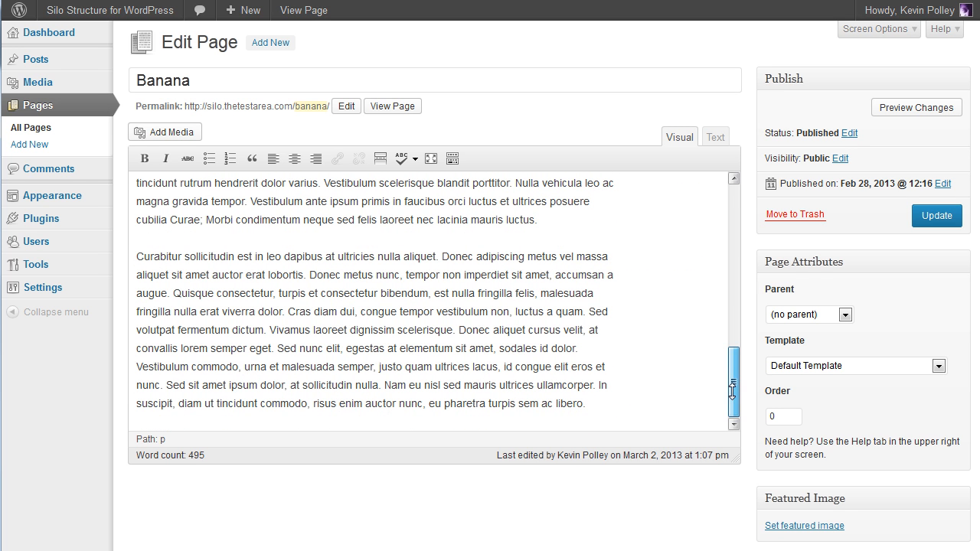
click(592, 401)
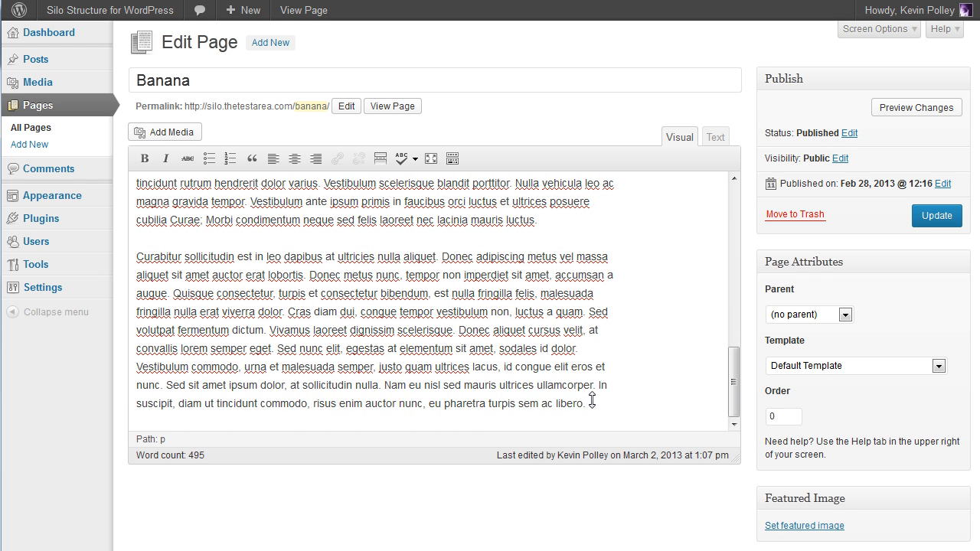
key(Return)
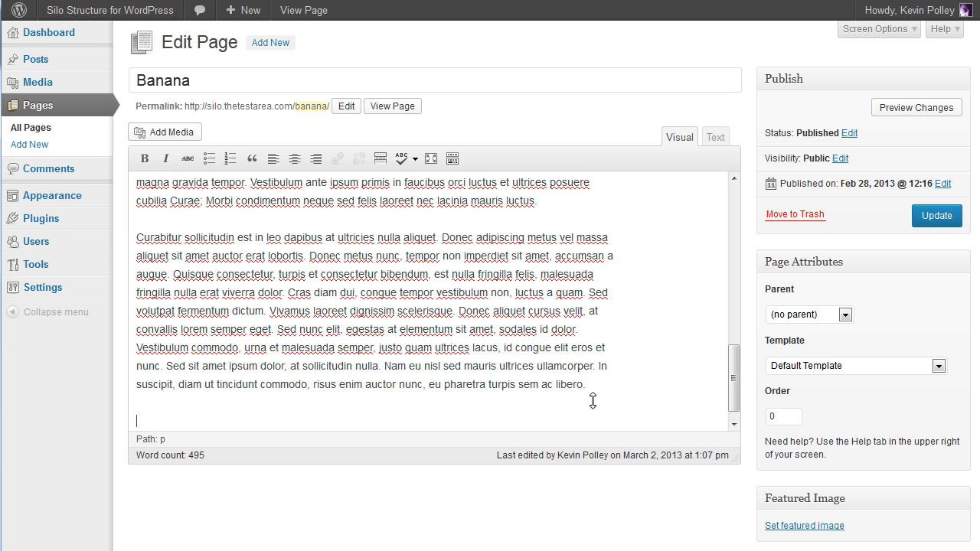
right_click(161, 416)
click(195, 187)
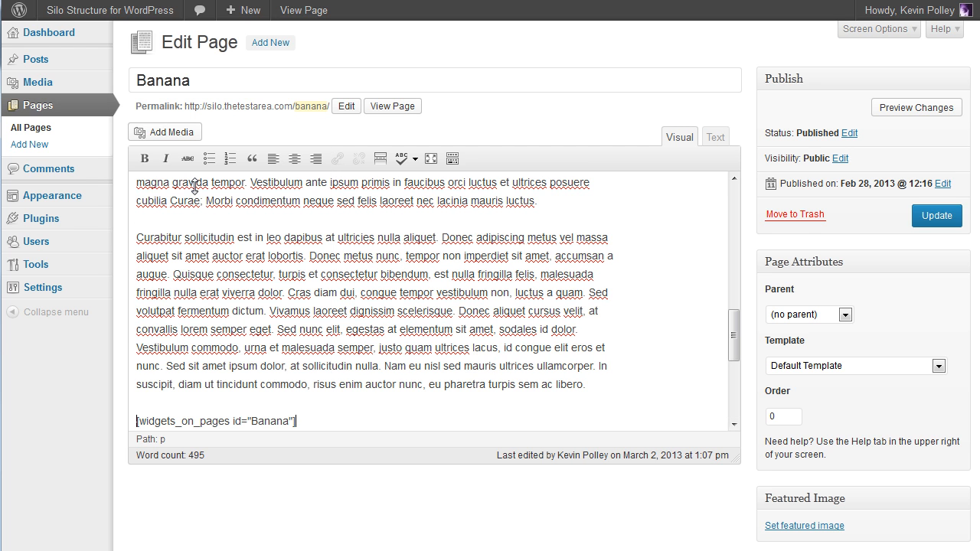
click(934, 215)
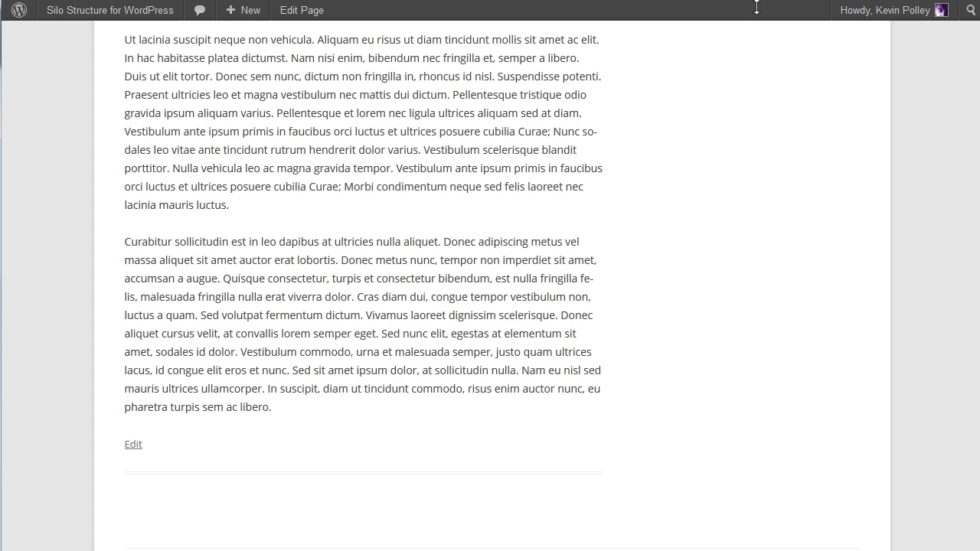
- Reload the live Banana page and examine the category post list at the end of its content
scroll(492, 285, up, 1)
scroll(491, 285, down, 1)
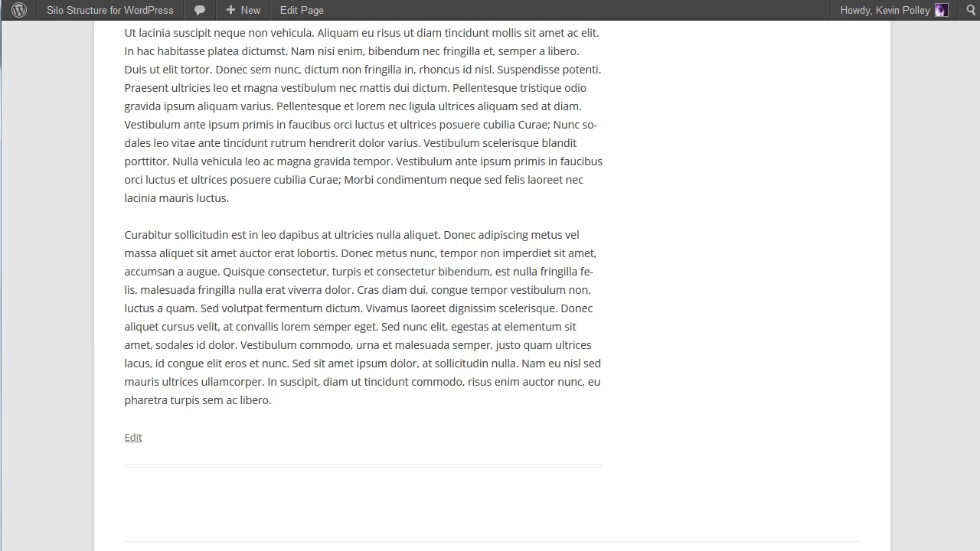
key(F5)
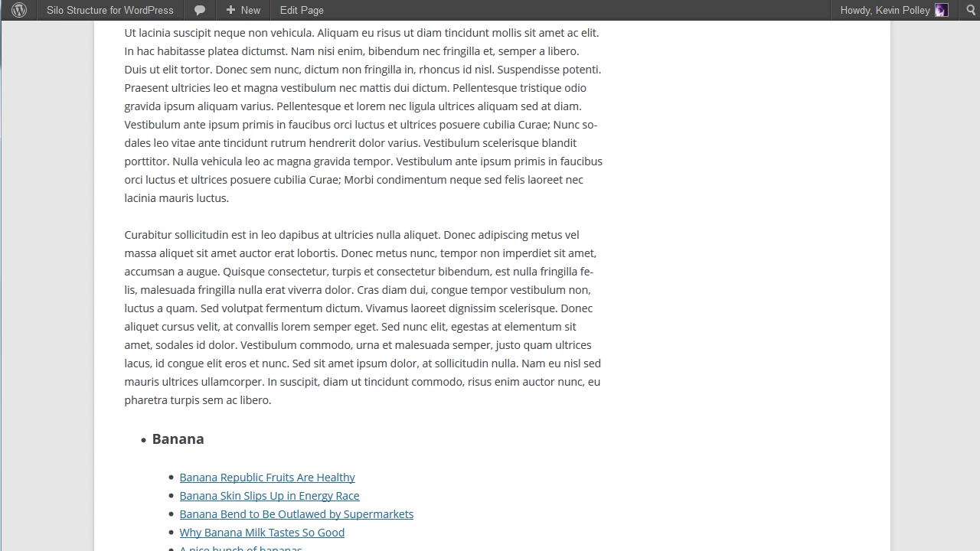
scroll(491, 285, down, 5)
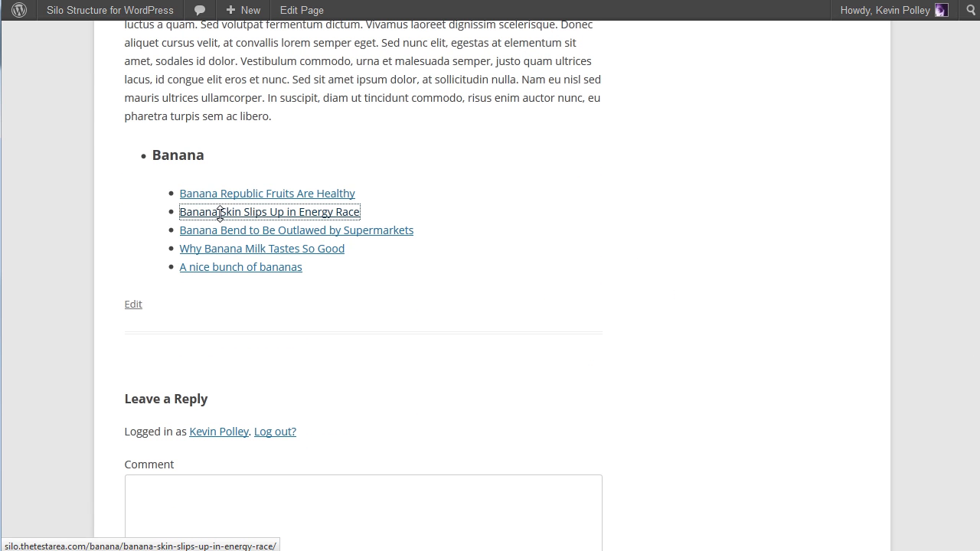
- Open the post "Banana Skin Slips Up in Energy Race" from the Banana list and examine the related posts below its text
click(219, 212)
scroll(327, 245, down, 10)
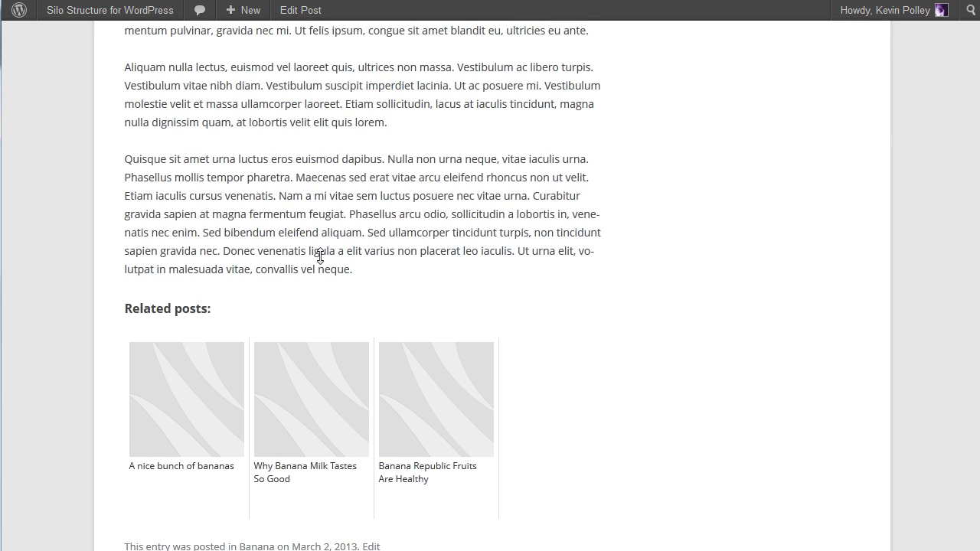
scroll(320, 258, down, 1)
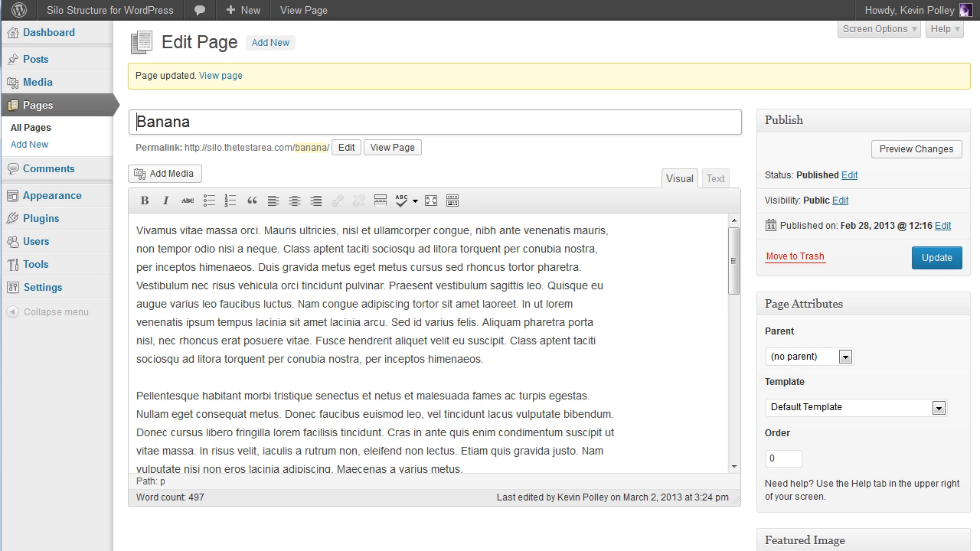
- Return to the widgets screen in the WordPress admin and expand the Oranges widget area
mouse_move(61, 194)
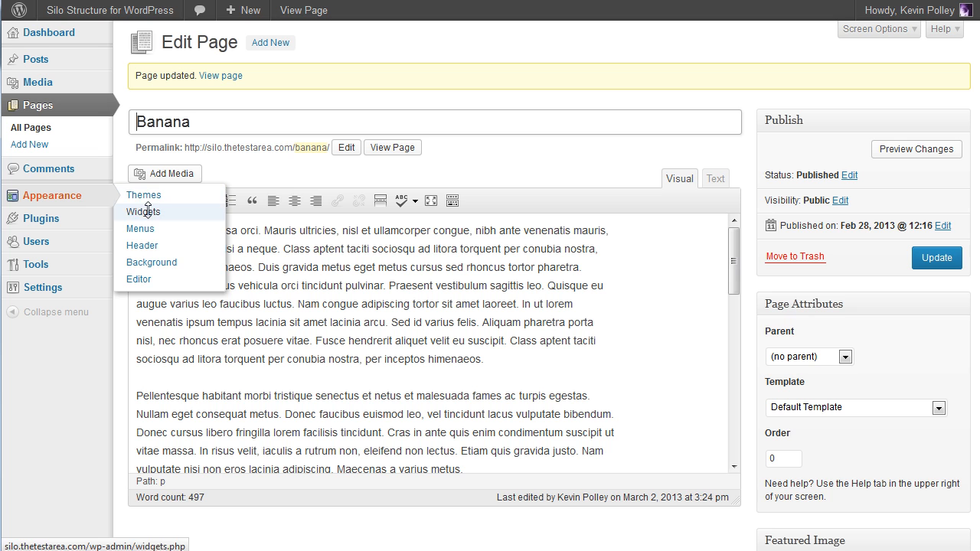
click(197, 214)
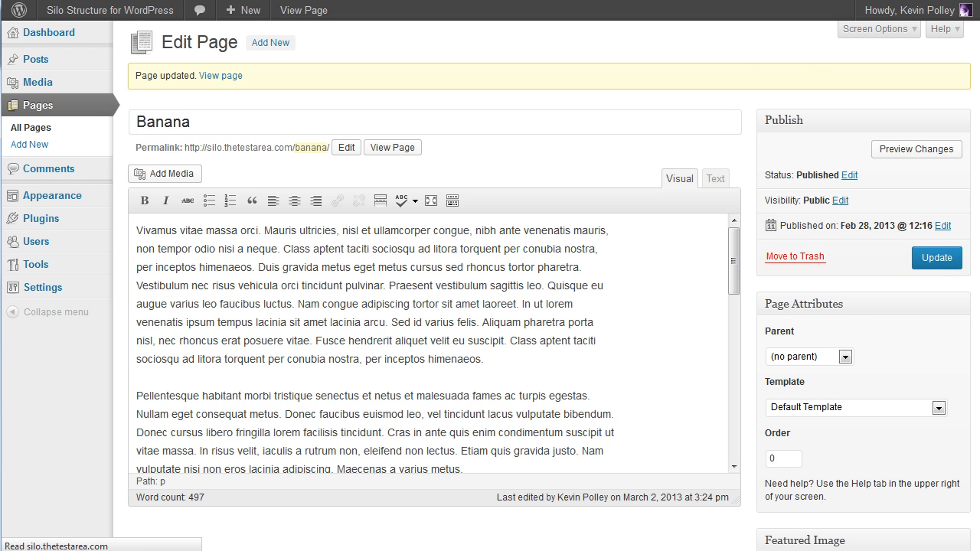
scroll(964, 324, down, 3)
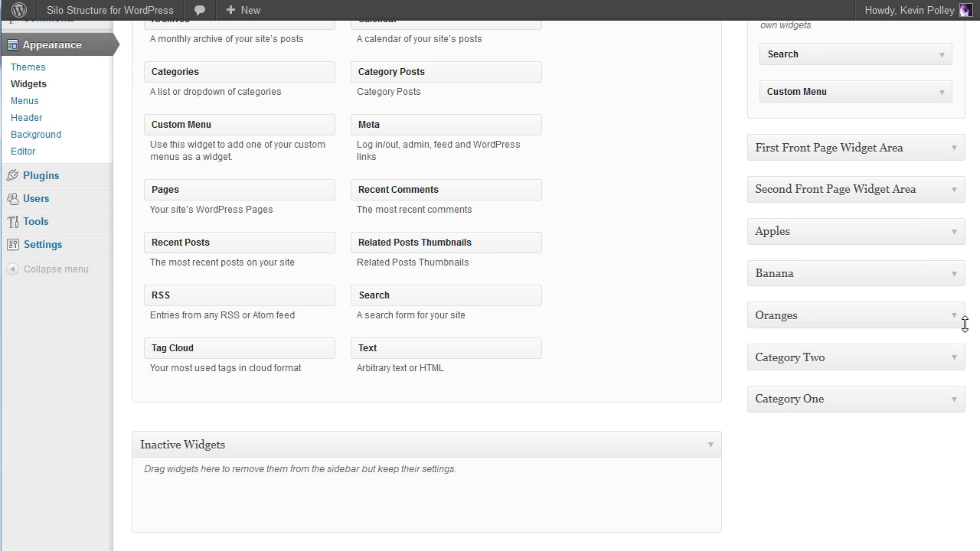
click(954, 317)
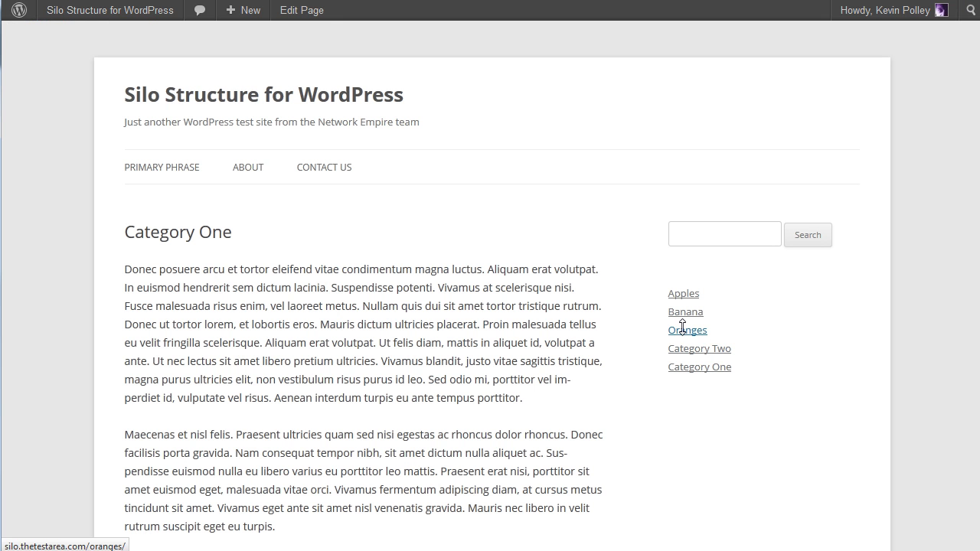
- View the live Oranges page and examine the category post list at the end of its content
click(682, 327)
scroll(576, 305, down, 5)
scroll(576, 305, down, 5)
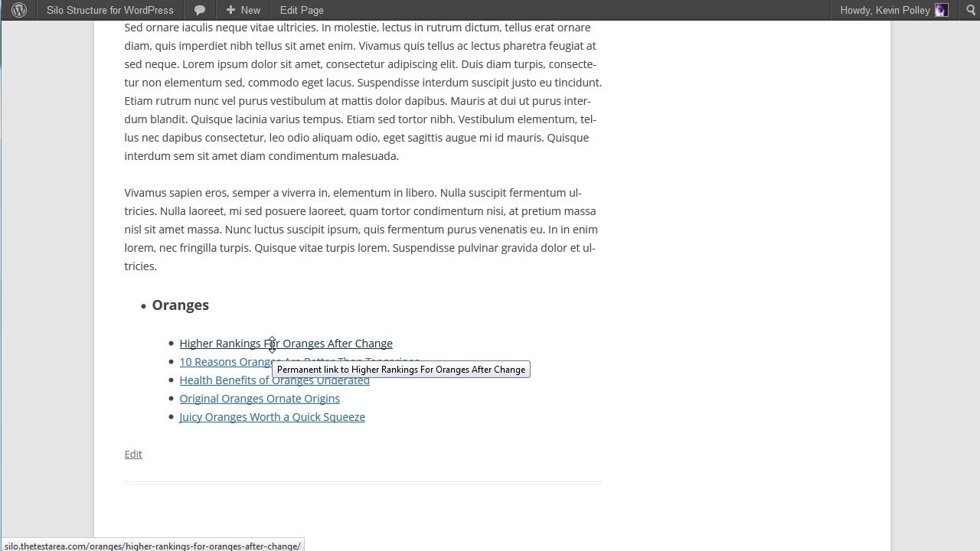
- View the live Category One page and examine the post titles and excerpts listed after its main text
scroll(610, 304, up, 8)
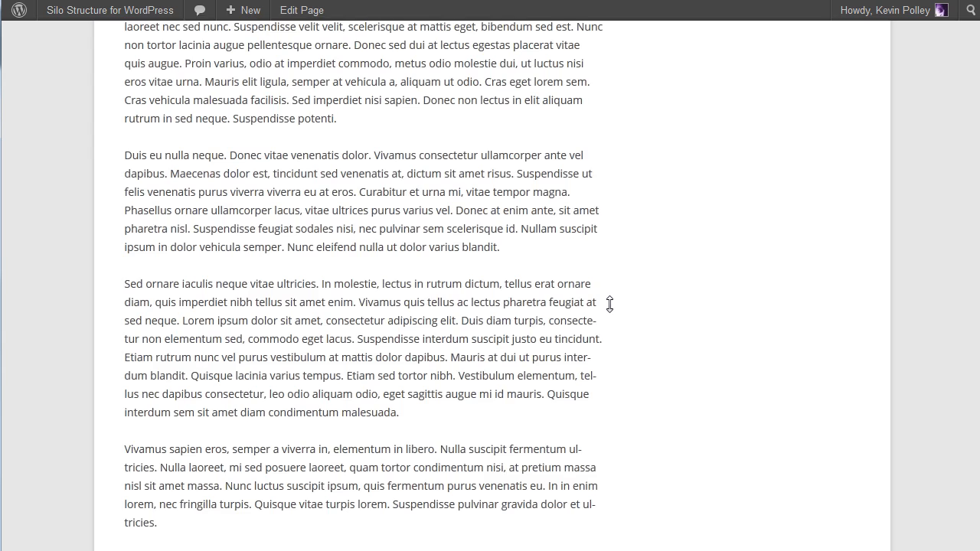
scroll(643, 275, up, 1)
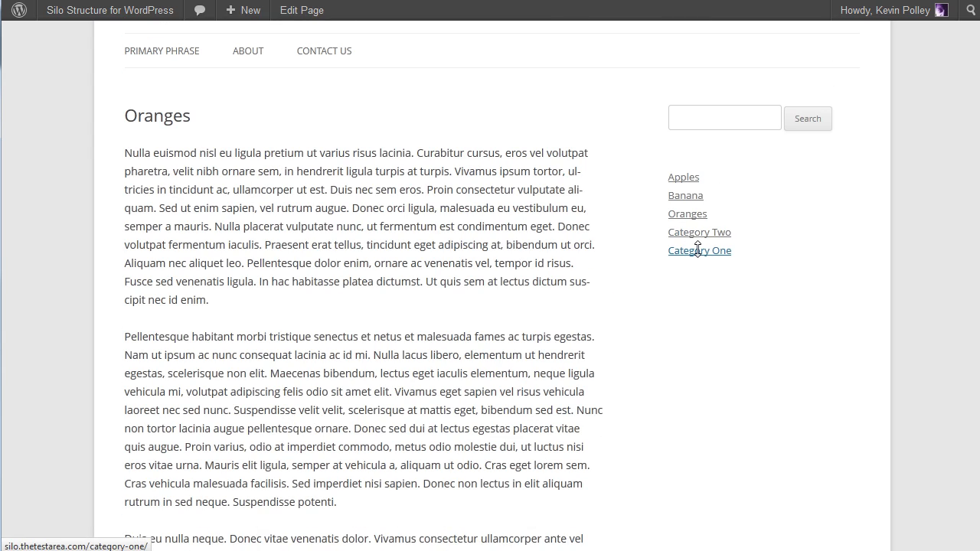
click(698, 251)
scroll(630, 269, down, 7)
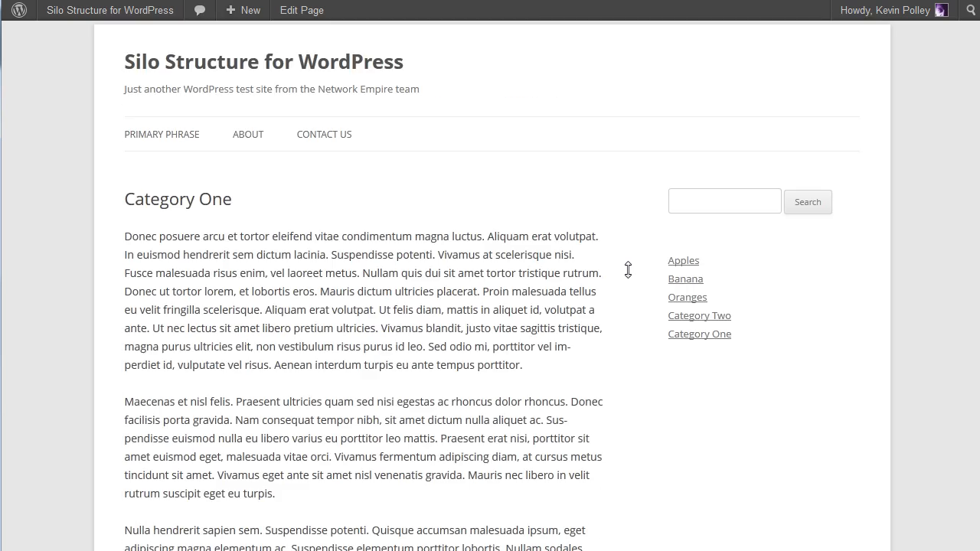
scroll(610, 273, down, 2)
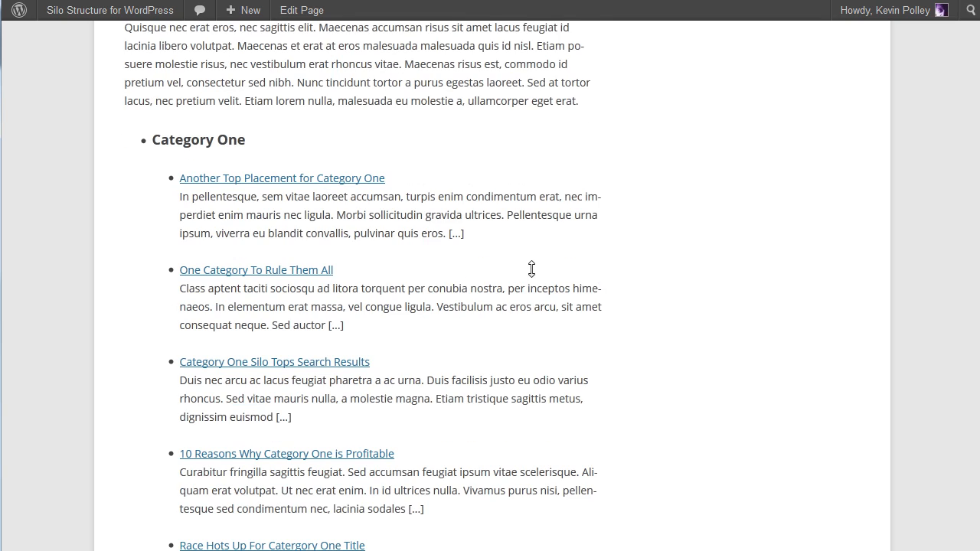
scroll(479, 239, down, 1)
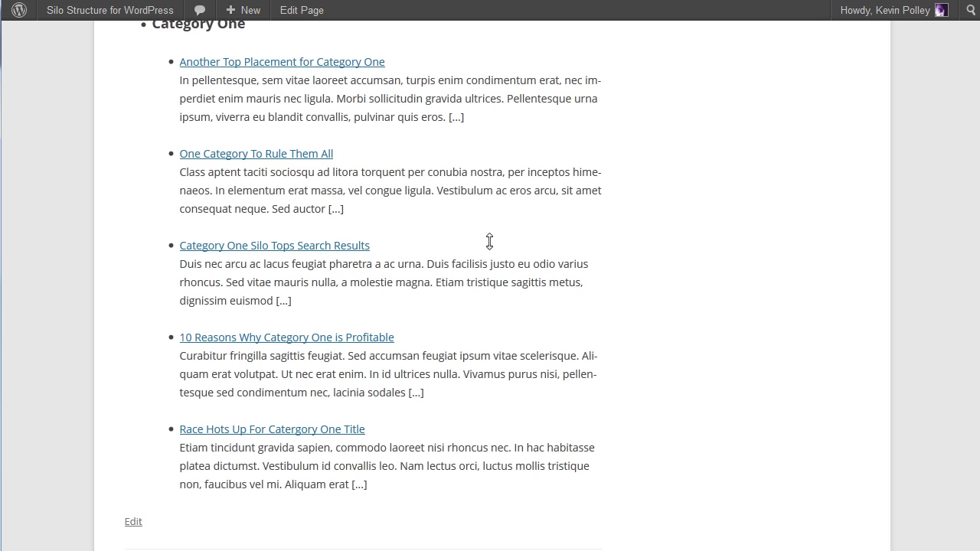
scroll(489, 242, up, 1)
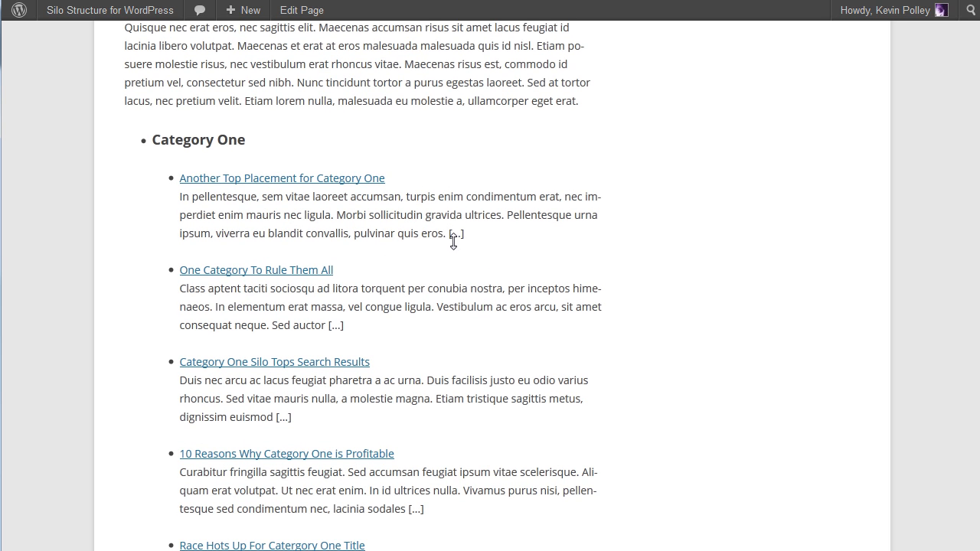
scroll(446, 244, up, 4)
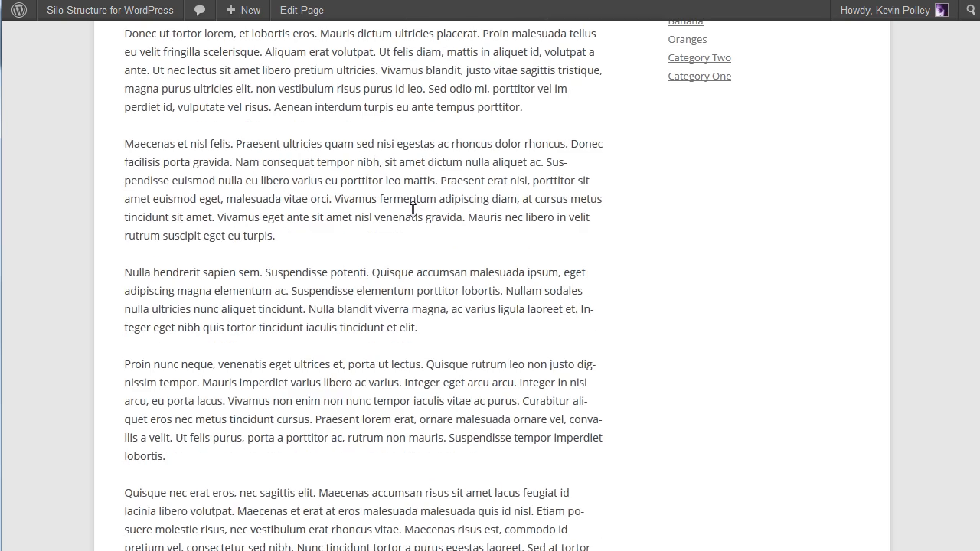
scroll(413, 208, down, 3)
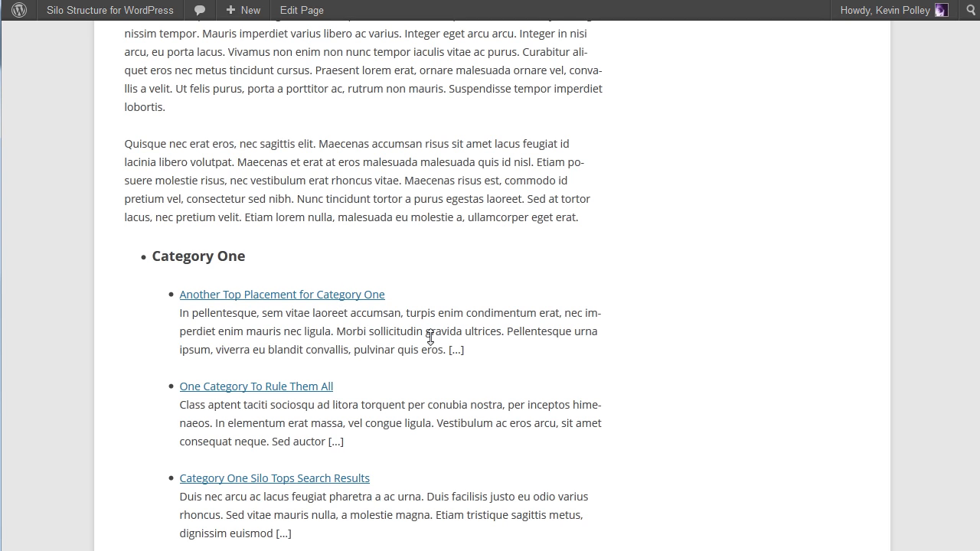
scroll(444, 335, up, 1)
scroll(443, 334, up, 3)
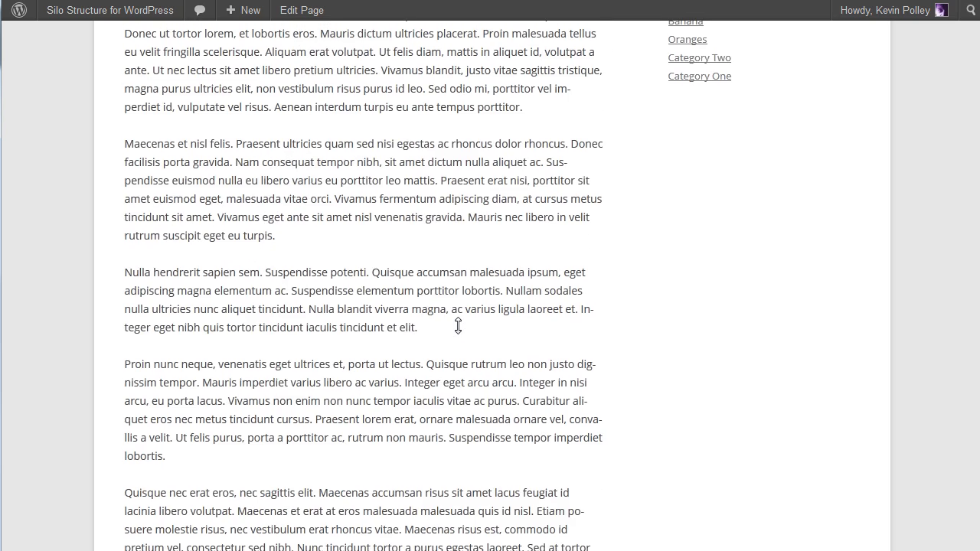
scroll(458, 326, up, 3)
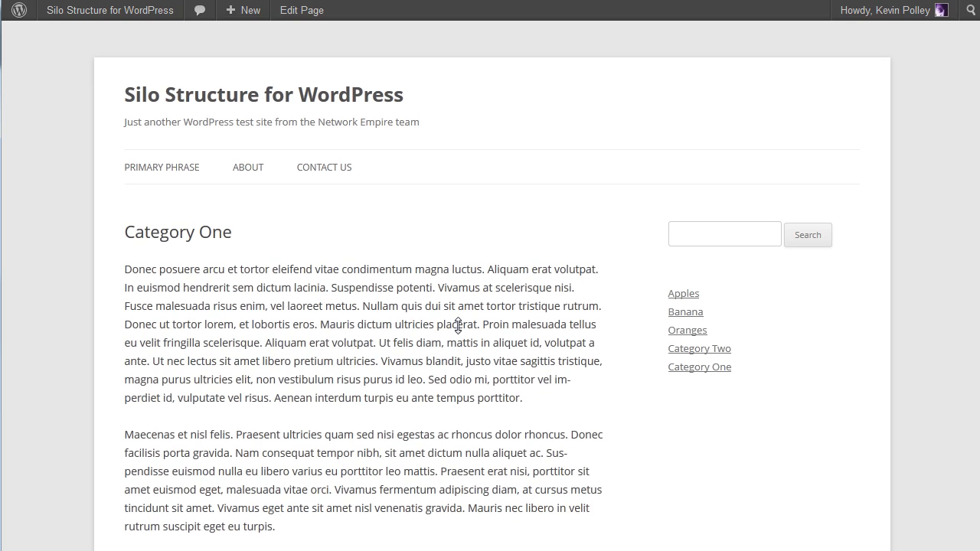